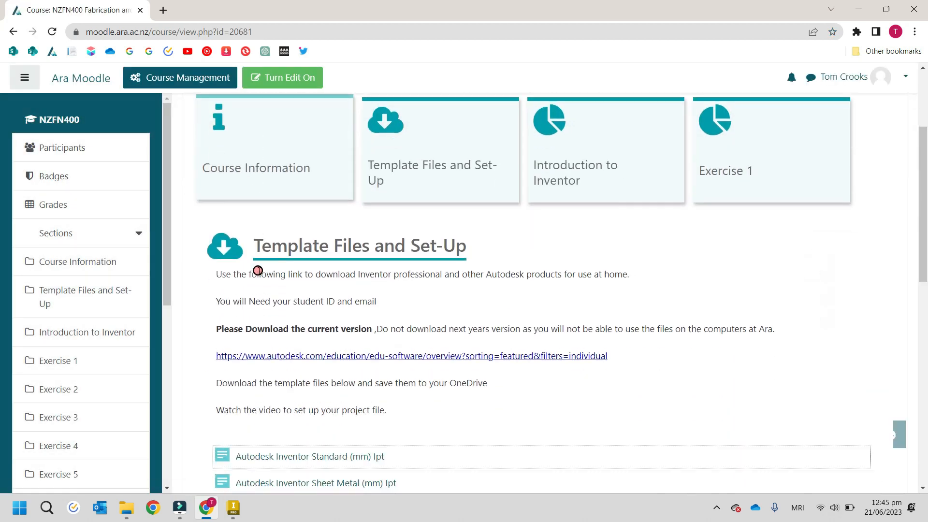
Step: Open the Template Files and Set-Up course section and download the Autodesk Inventor Standard (mm) ipt template
{"action": "scroll", "coordinate": [440, 179], "scroll_direction": "up", "scroll_amount": 2}
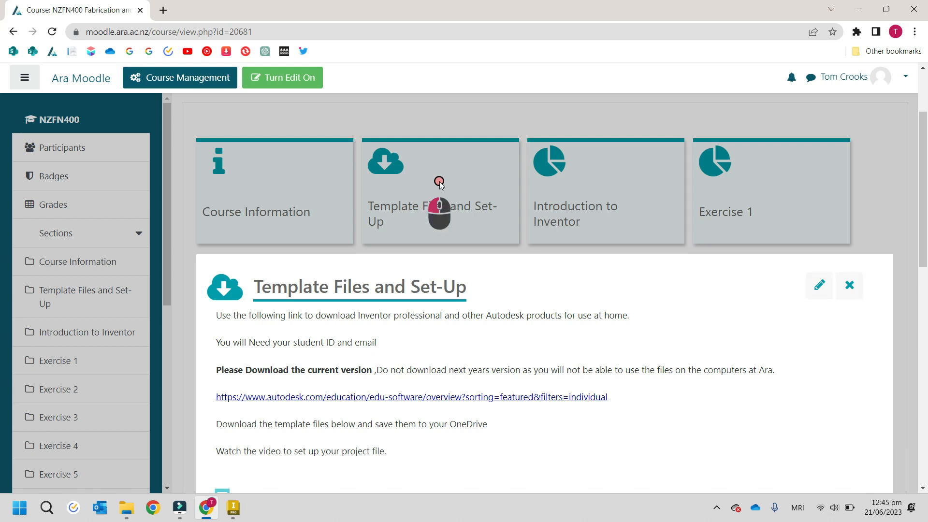
{"action": "left_click", "coordinate": [439, 182]}
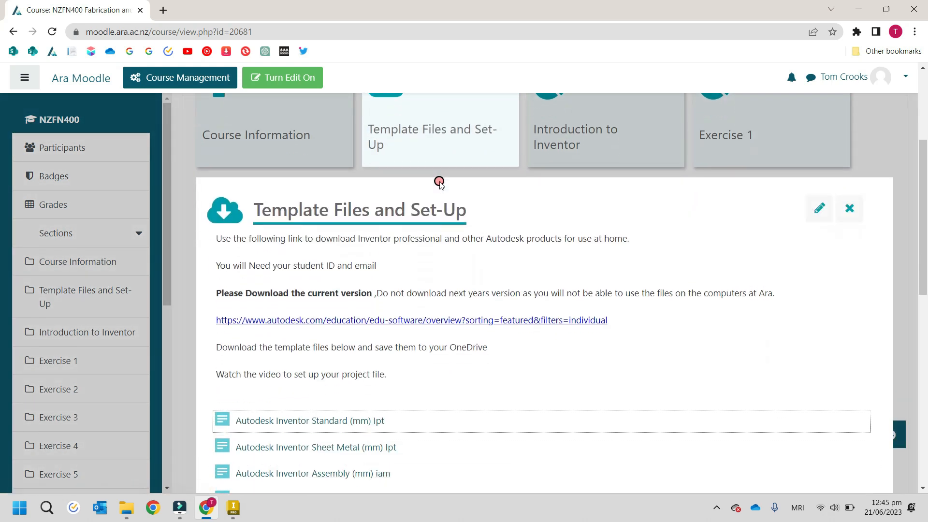
{"action": "scroll", "coordinate": [468, 135], "scroll_direction": "down", "scroll_amount": 2}
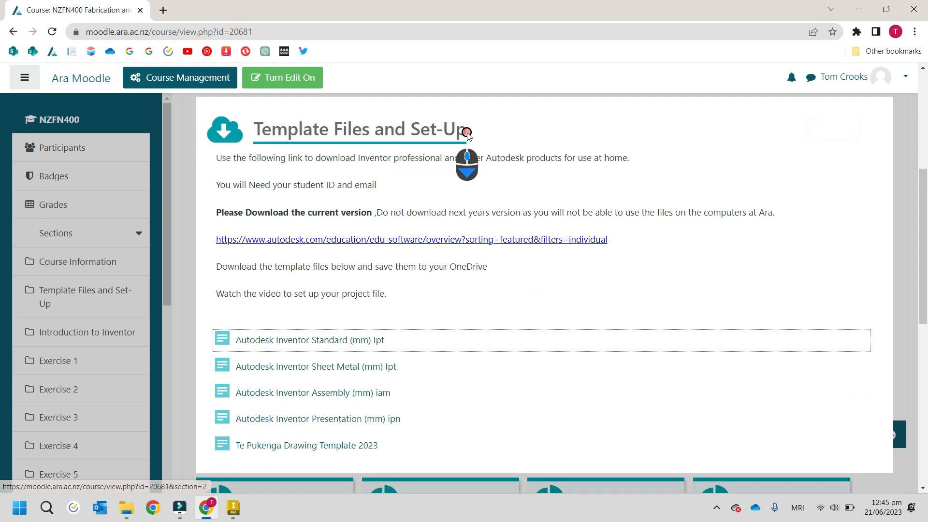
{"action": "scroll", "coordinate": [468, 136], "scroll_direction": "down", "scroll_amount": 3}
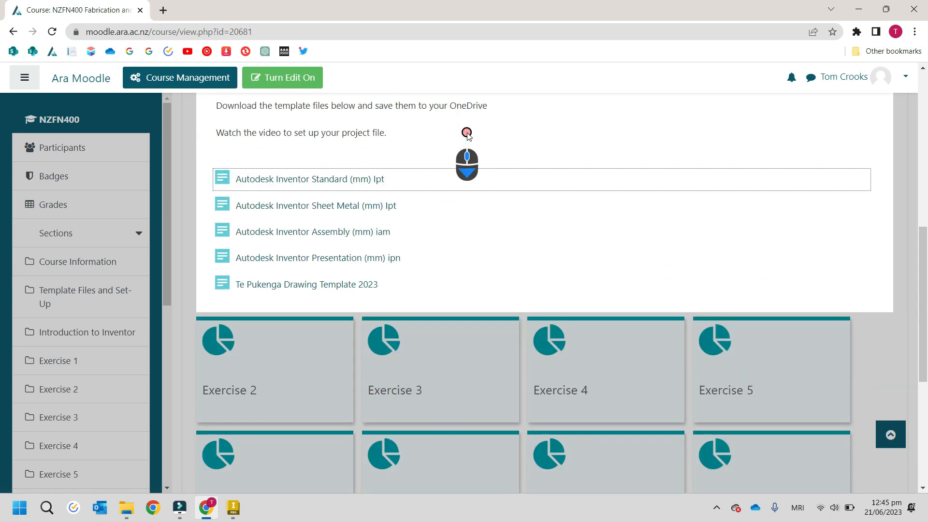
{"action": "left_click", "coordinate": [338, 180]}
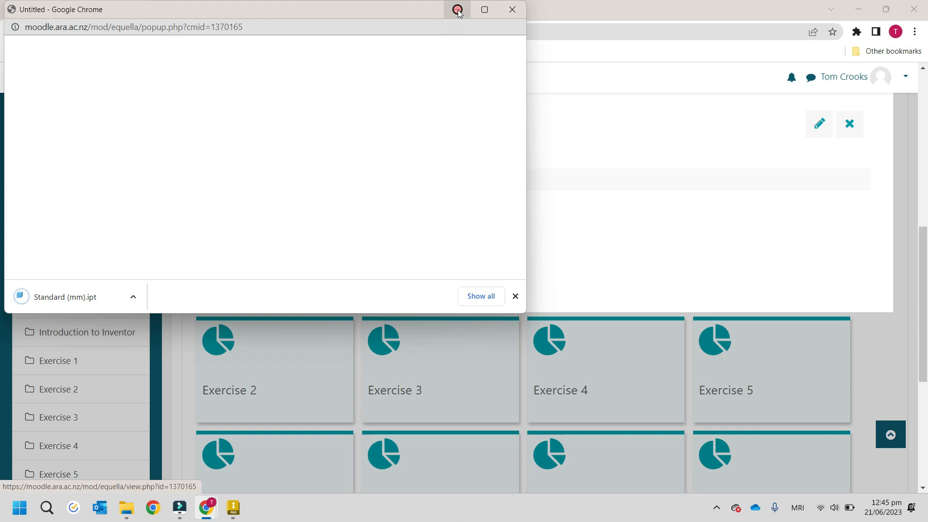
{"action": "left_click", "coordinate": [513, 10]}
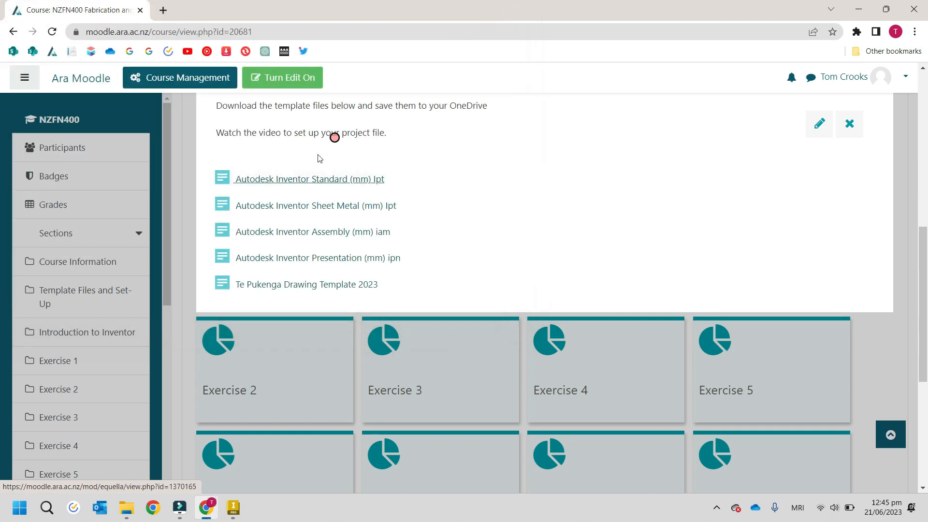
Step: Download the Autodesk Inventor Sheet Metal (mm) ipt and Assembly (mm) iam templates, closing each download window
{"action": "left_click", "coordinate": [297, 205]}
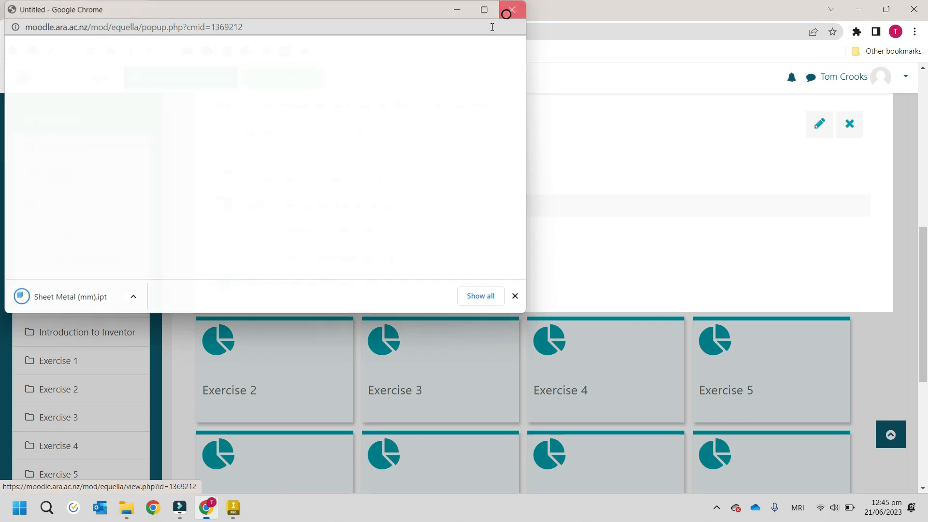
{"action": "left_click", "coordinate": [511, 10]}
{"action": "left_click", "coordinate": [300, 231]}
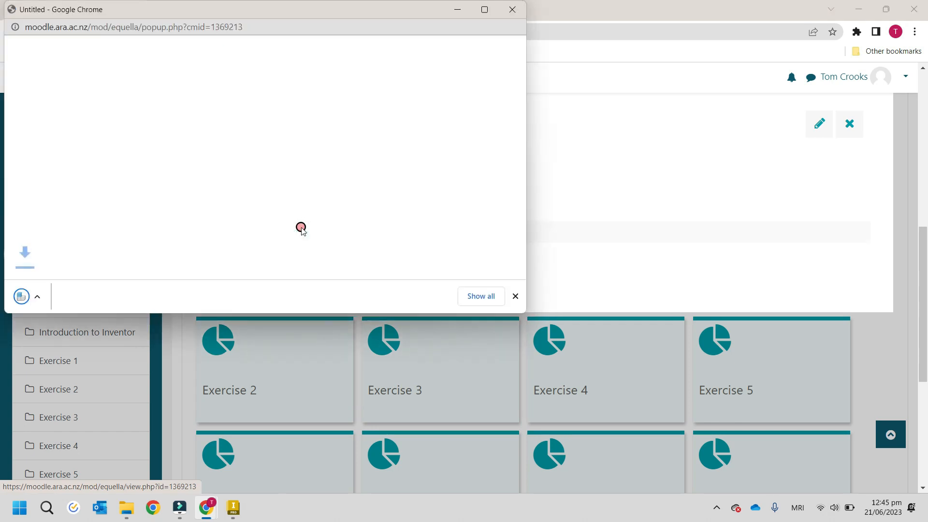
{"action": "left_click", "coordinate": [513, 10]}
Step: Download the Autodesk Inventor Presentation (mm) ipn template and the Te Pukenga Drawing Template 2023
{"action": "left_click", "coordinate": [285, 260]}
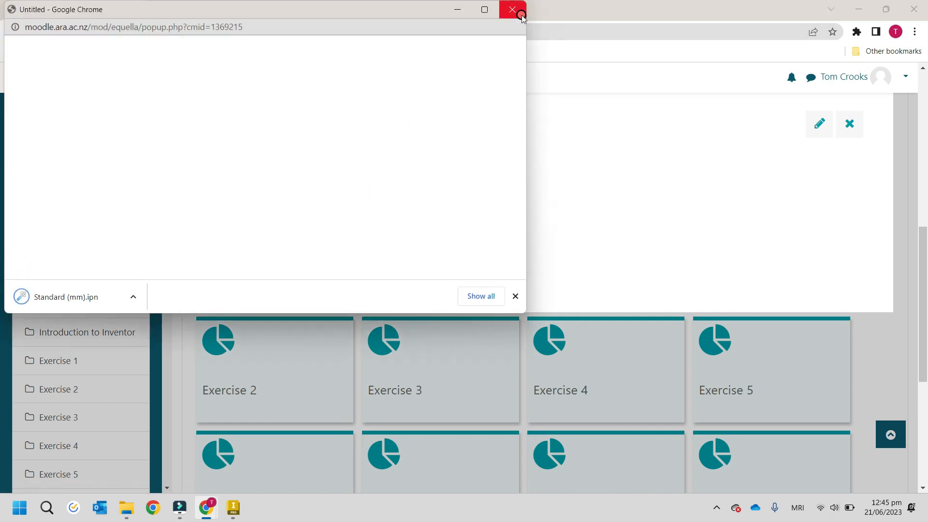
{"action": "left_click", "coordinate": [252, 289]}
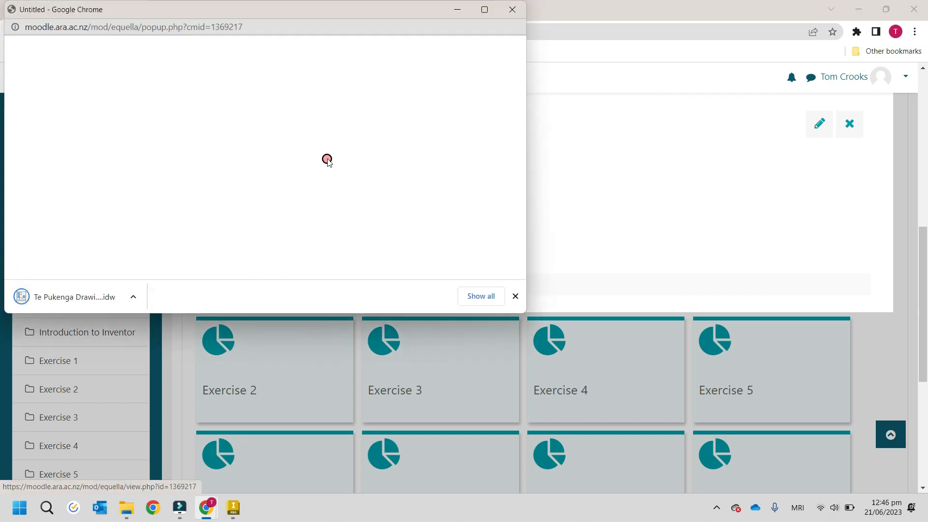
{"action": "left_click", "coordinate": [513, 9]}
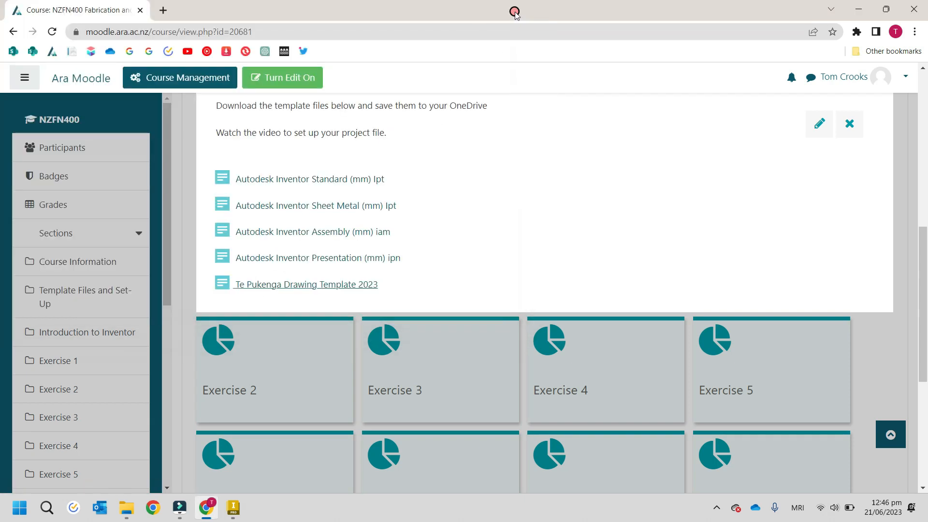
Step: Switch to File Explorer and create a folder in the Ara Institute of Canterbury OneDrive, named NZFN400 followed by the account owner's full name
{"action": "left_click", "coordinate": [127, 507]}
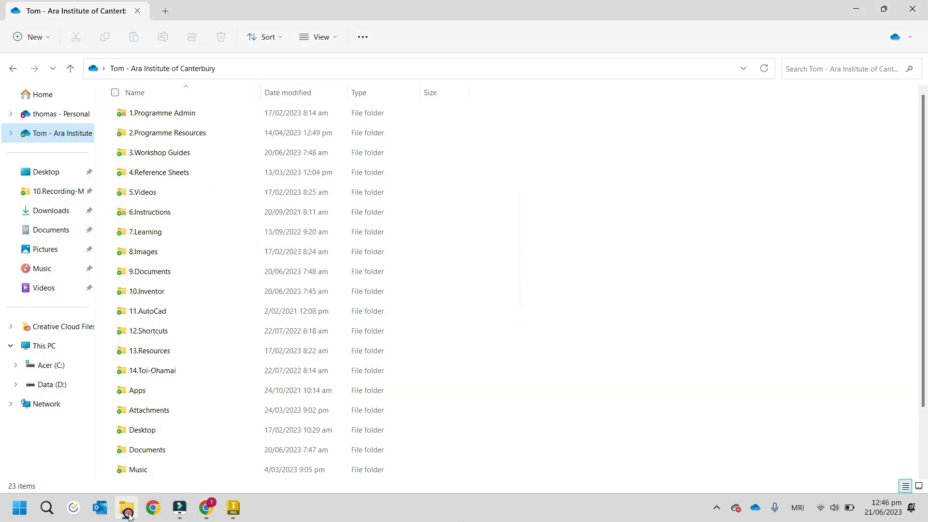
{"action": "left_click", "coordinate": [70, 140]}
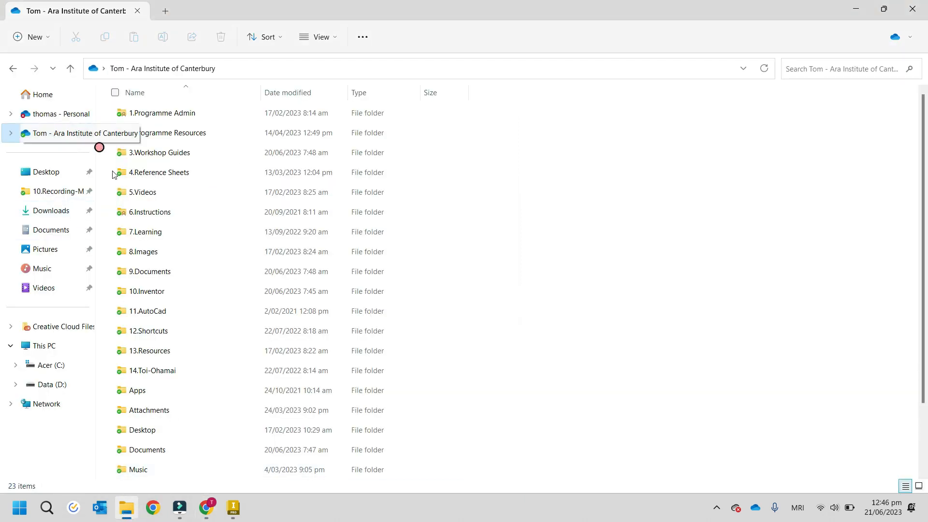
{"action": "right_click", "coordinate": [552, 259]}
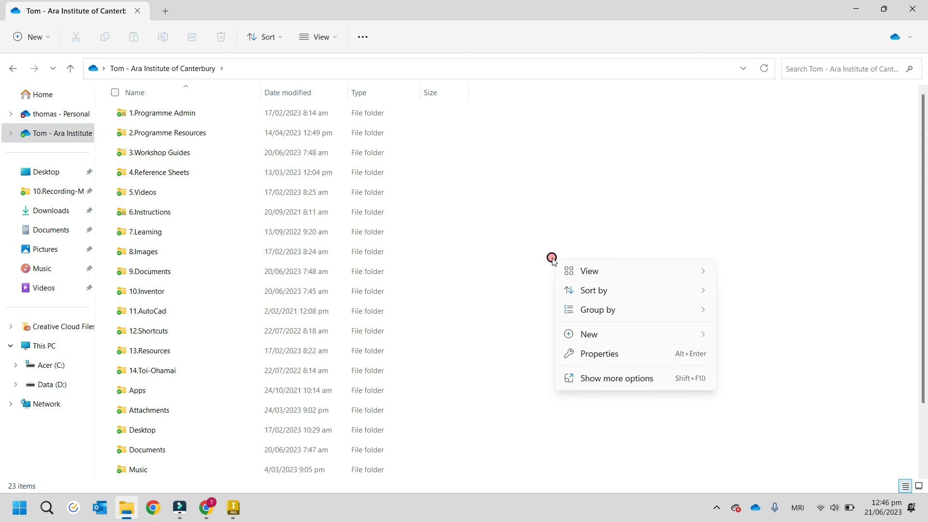
{"action": "mouse_move", "coordinate": [590, 333]}
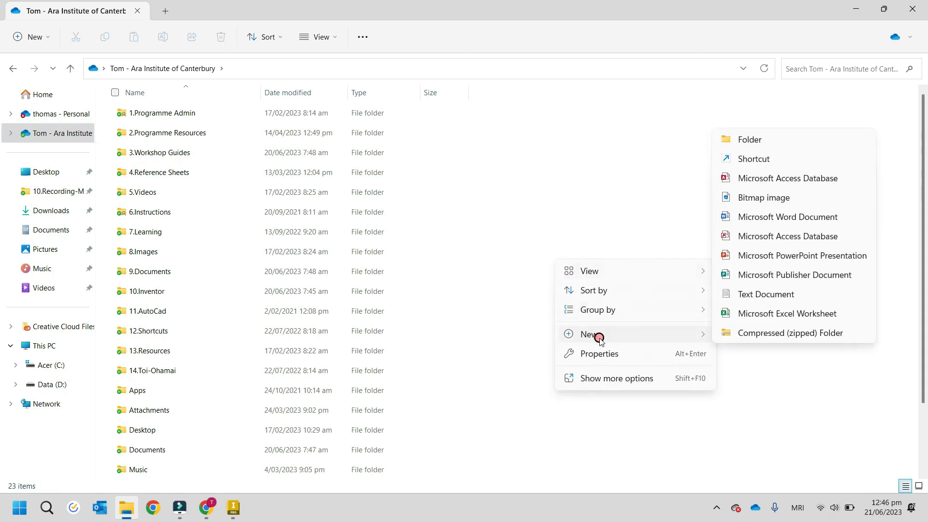
{"action": "left_click", "coordinate": [735, 145]}
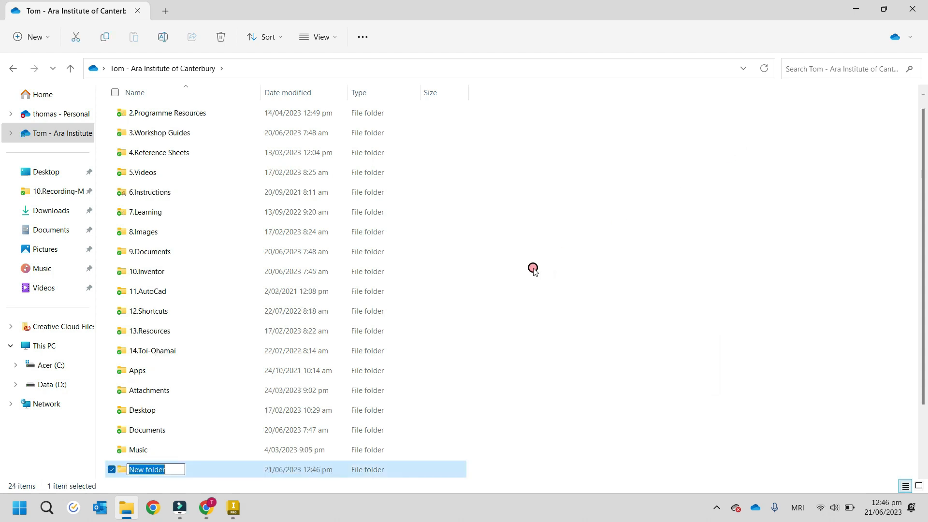
{"action": "type", "text": "NZ"}
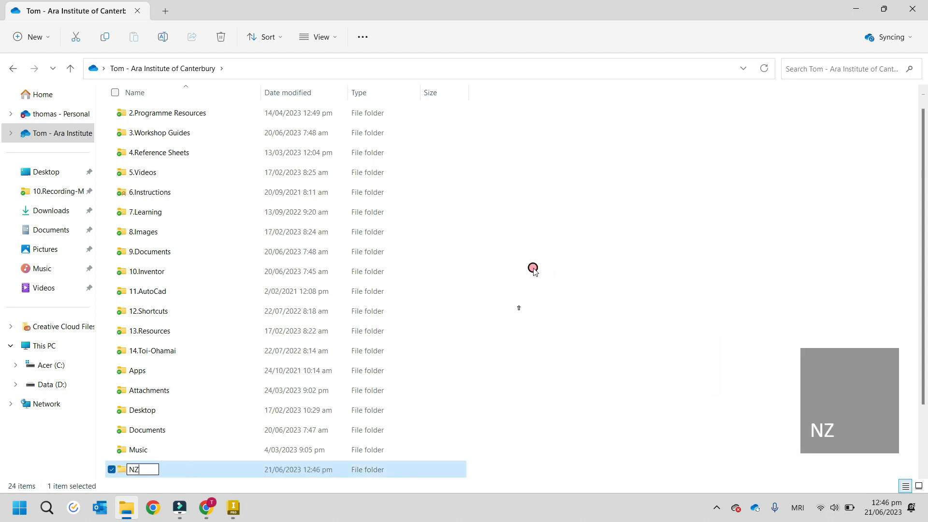
{"action": "type", "text": "FN400"}
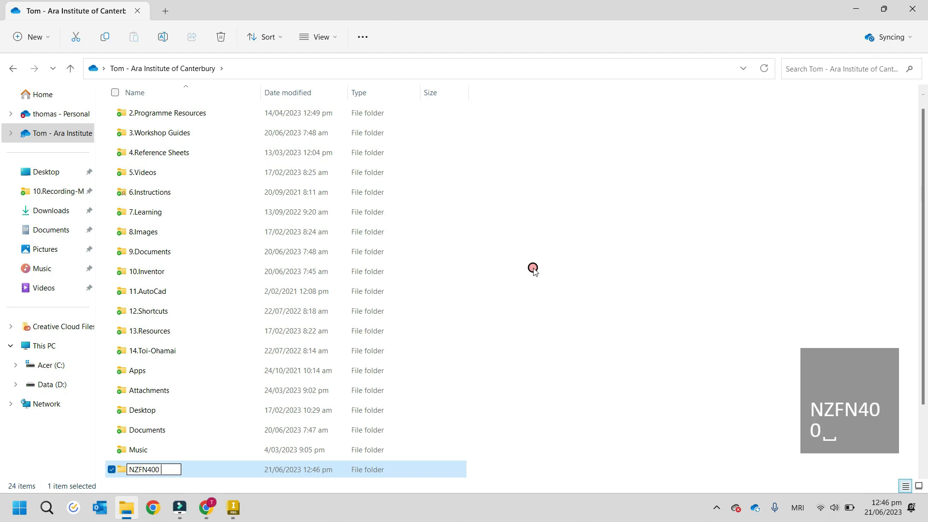
{"action": "type", "text": " Tom C"}
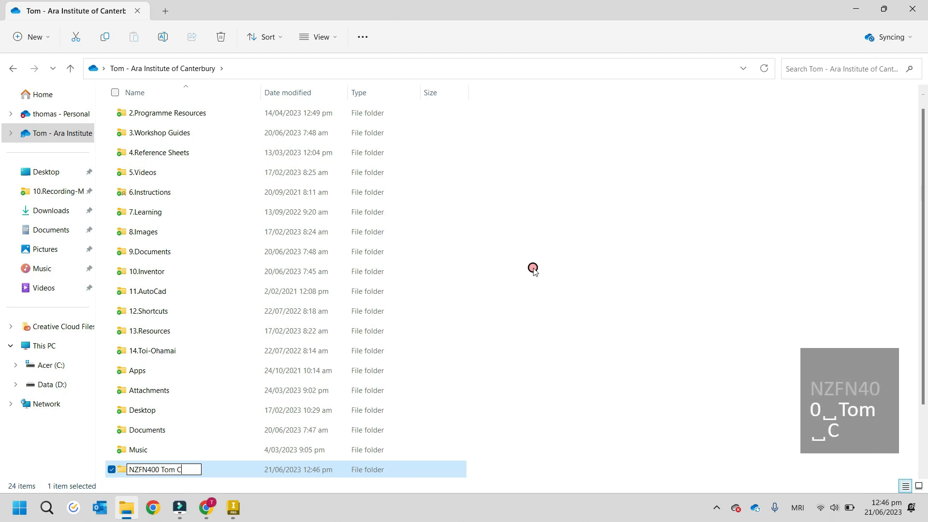
{"action": "type", "text": "rooks"}
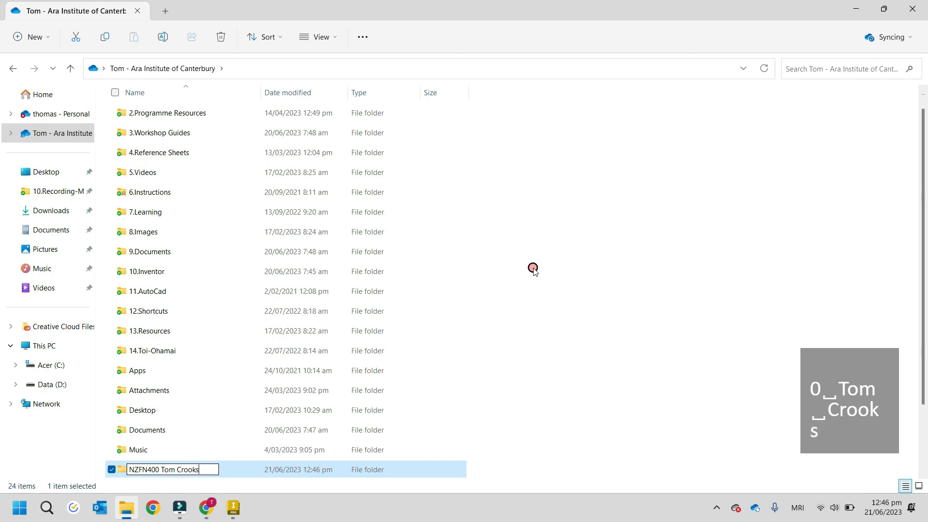
{"action": "left_click", "coordinate": [520, 472]}
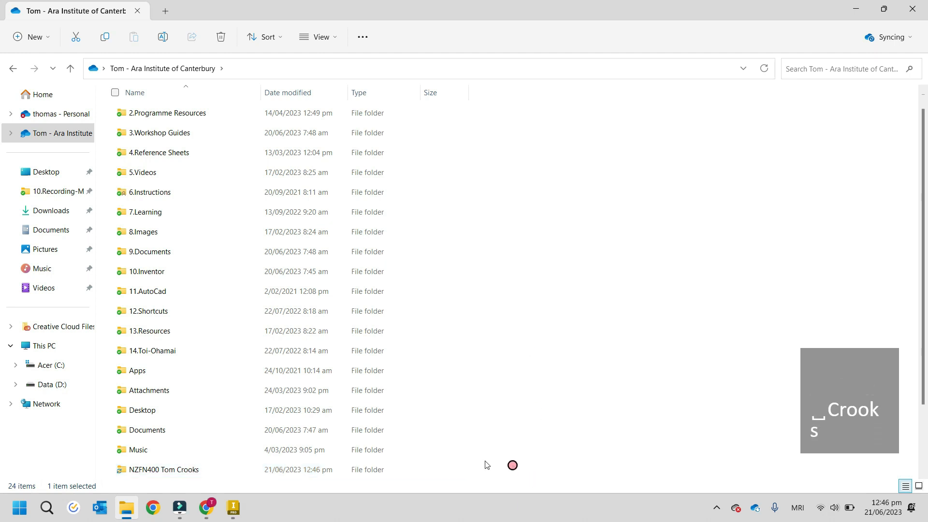
Step: Open the new NZFN400 folder and create a subfolder named Templates in it
{"action": "double_click", "coordinate": [166, 469]}
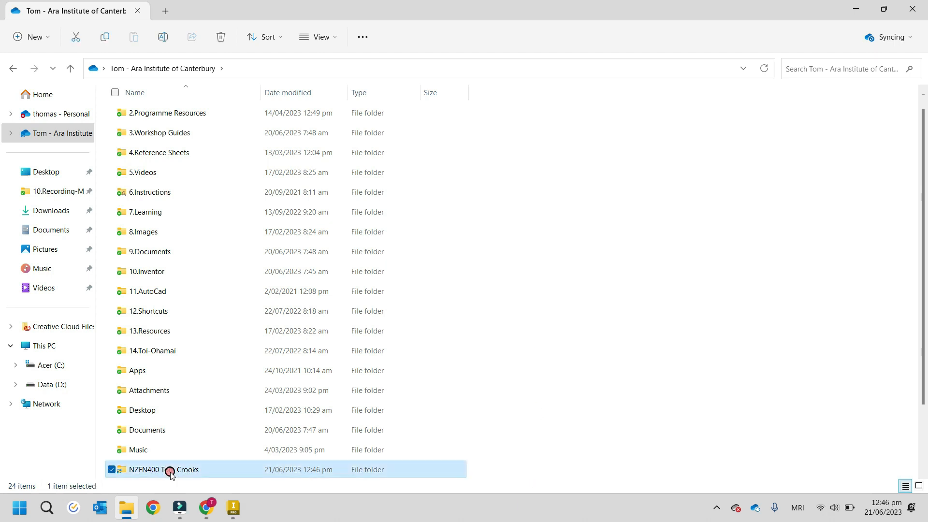
{"action": "right_click", "coordinate": [163, 150]}
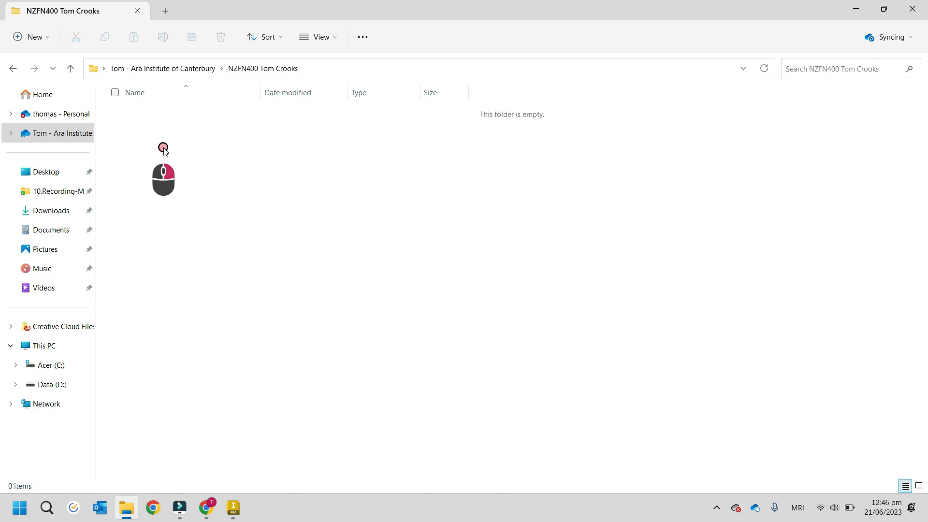
{"action": "left_click", "coordinate": [197, 237]}
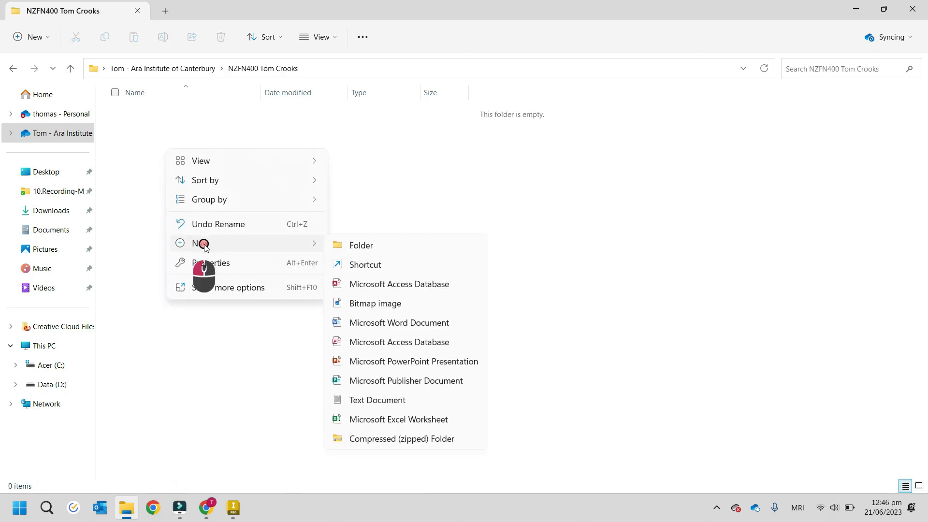
{"action": "left_click", "coordinate": [368, 249]}
{"action": "type", "text": "T"}
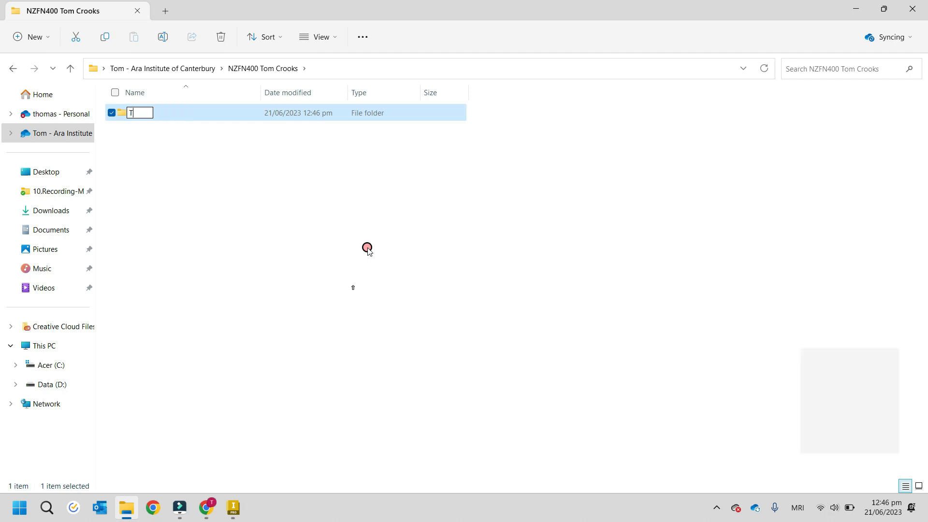
{"action": "type", "text": "emplates"}
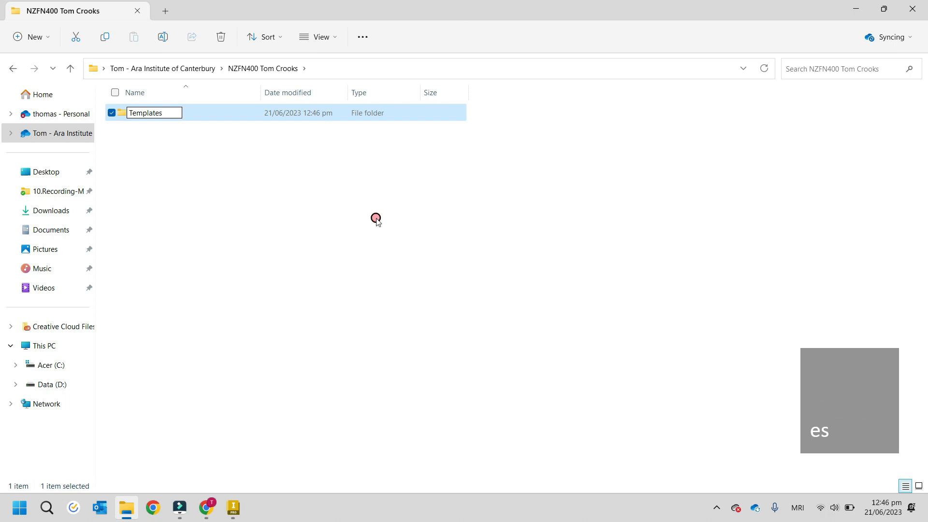
{"action": "left_click", "coordinate": [324, 249]}
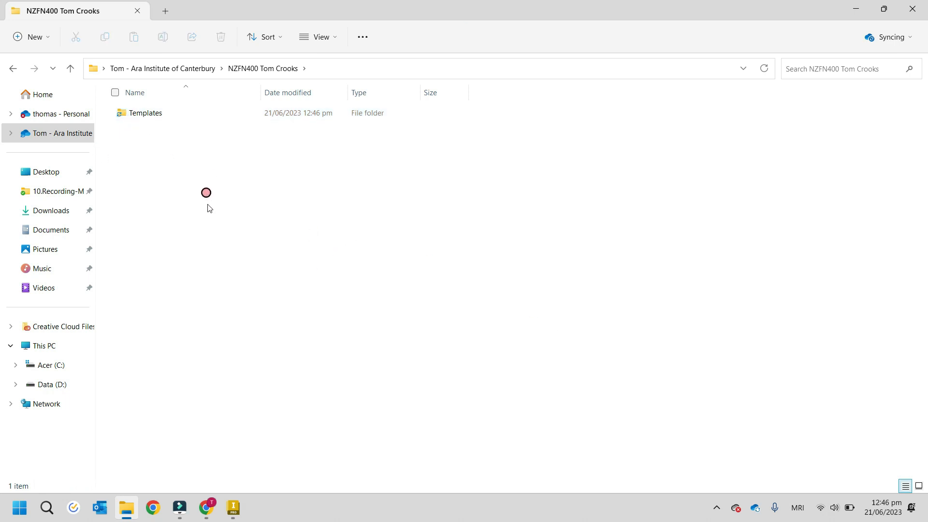
Step: Create a second subfolder named Square to Round beside the Templates folder
{"action": "right_click", "coordinate": [148, 165]}
{"action": "mouse_move", "coordinate": [194, 261]}
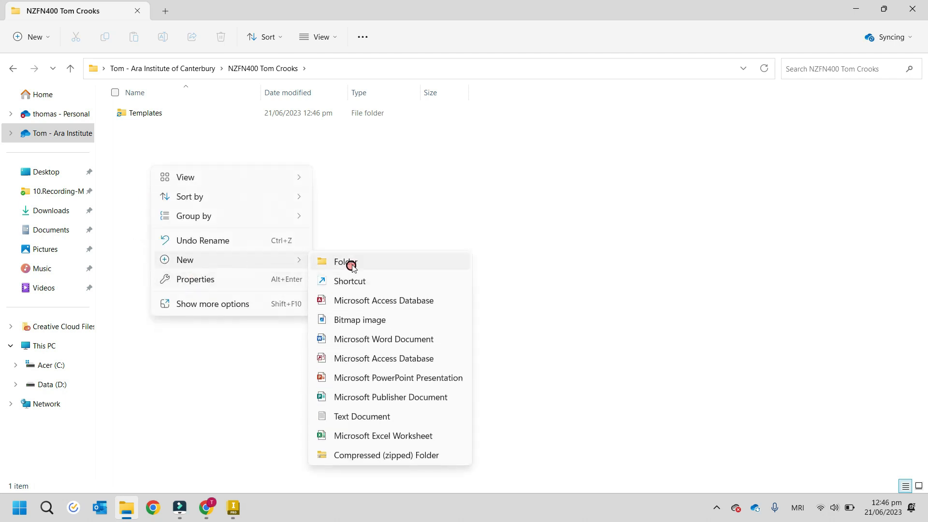
{"action": "left_click", "coordinate": [346, 262]}
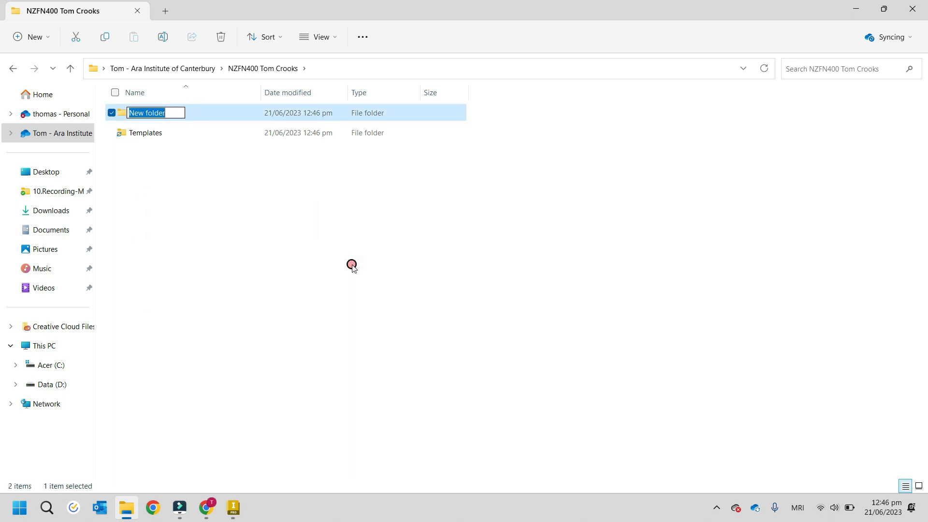
{"action": "type", "text": "Sq"}
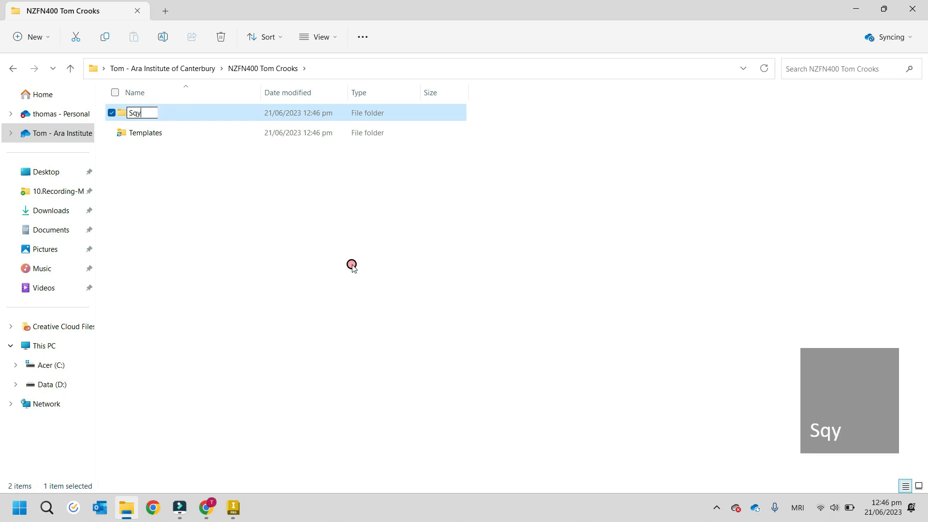
{"action": "type", "text": "y"}
{"action": "key", "text": "BackSpace"}
{"action": "type", "text": "ua"}
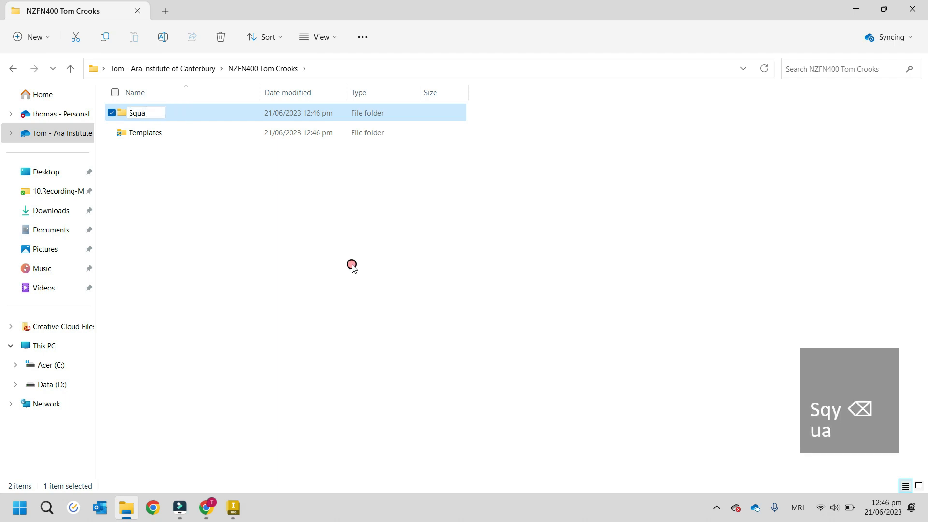
{"action": "type", "text": "re to "}
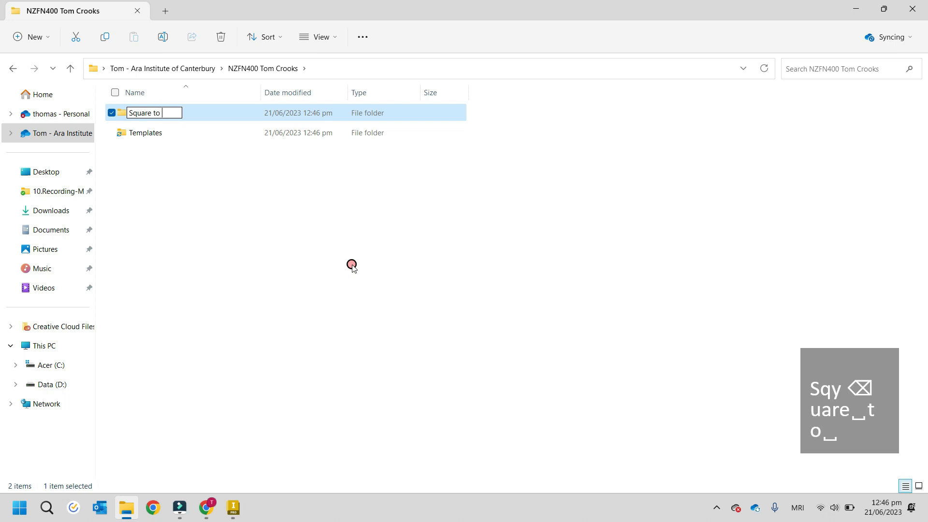
{"action": "type", "text": "Round"}
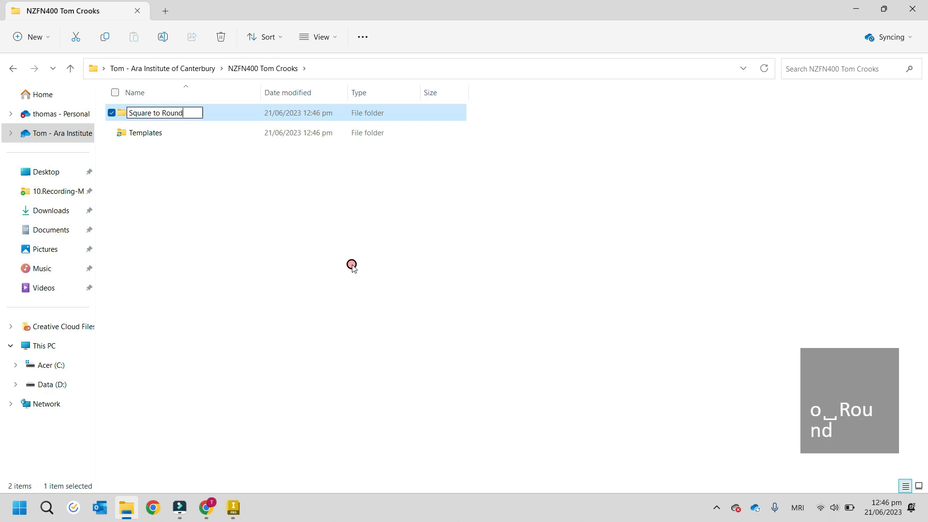
{"action": "left_click", "coordinate": [352, 266]}
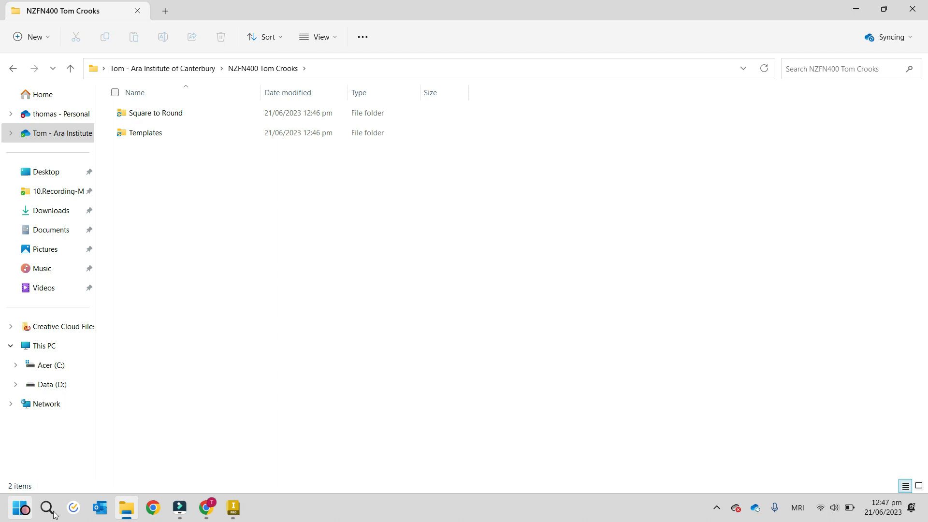
{"action": "mouse_move", "coordinate": [130, 517]}
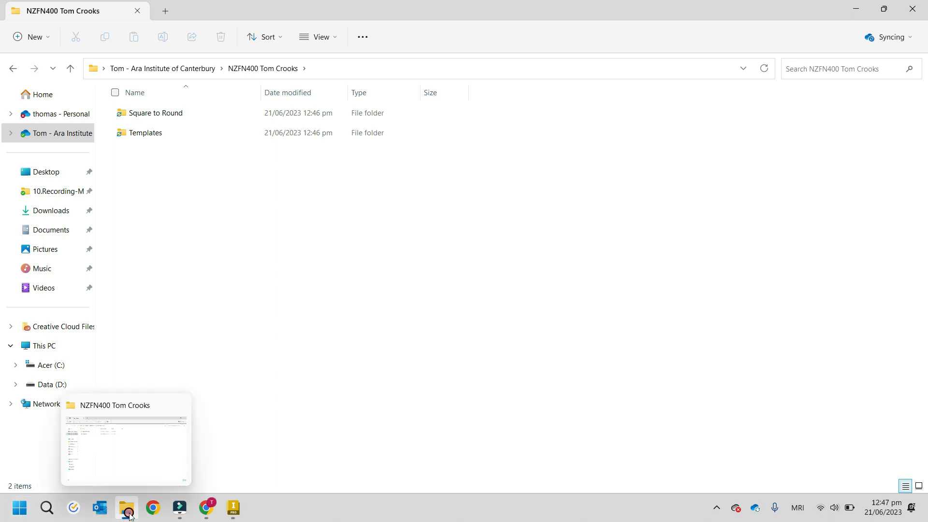
Step: Cut the five Inventor template files downloaded today from the Downloads folder
{"action": "left_click", "coordinate": [46, 347]}
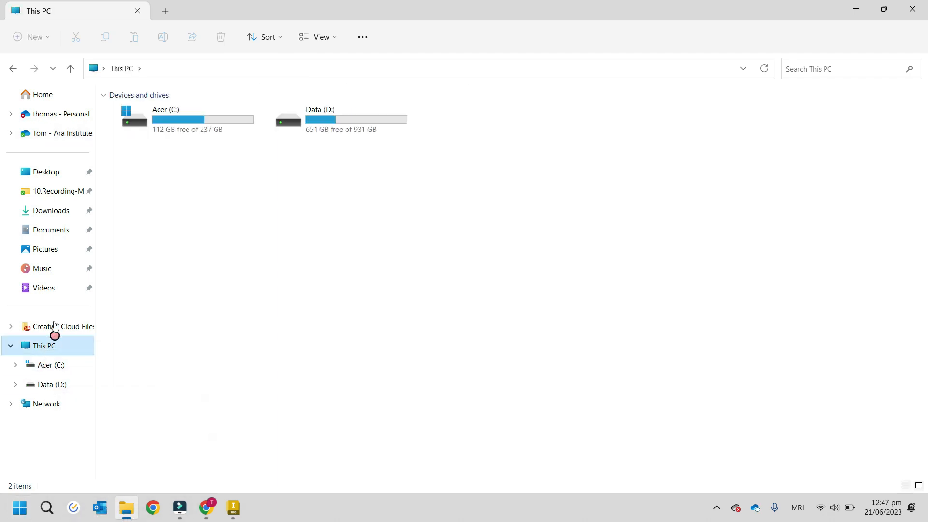
{"action": "left_click", "coordinate": [51, 214]}
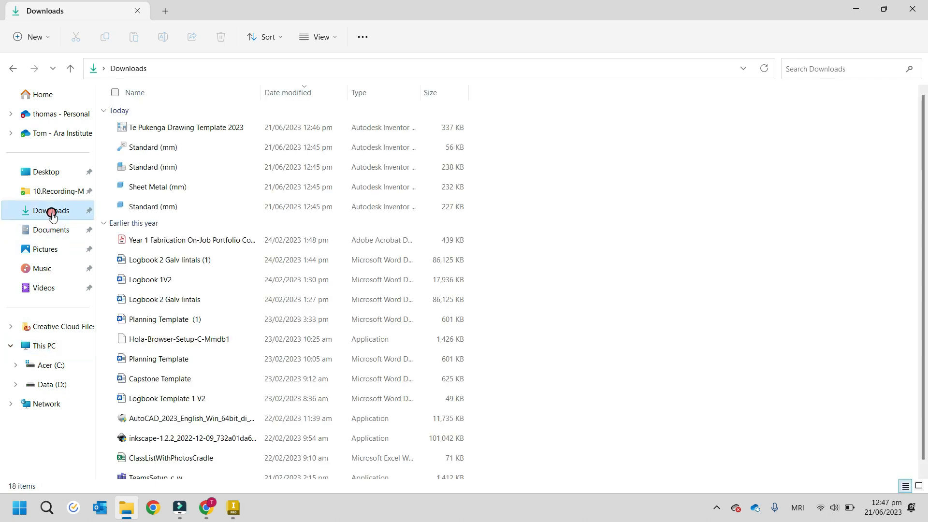
{"action": "left_click_drag", "start_coordinate": [501, 207], "coordinate": [175, 129]}
{"action": "right_click", "coordinate": [175, 129]}
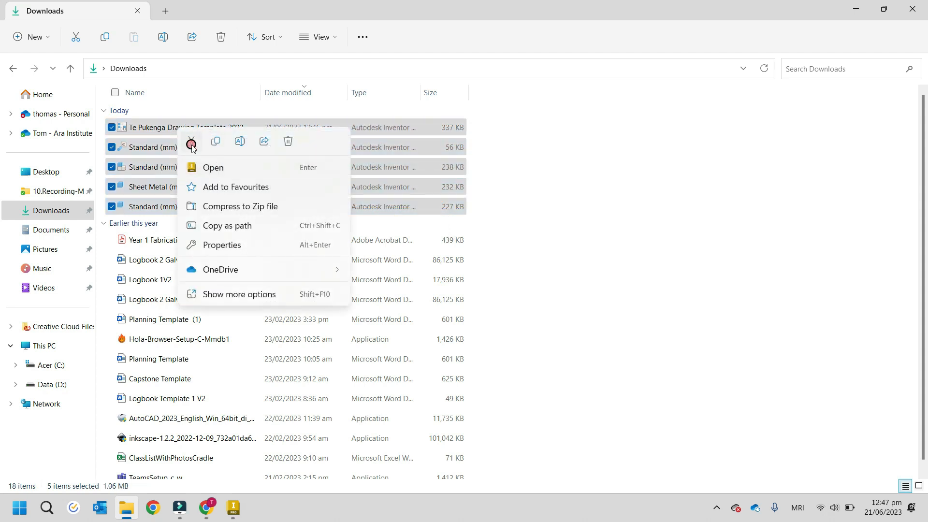
{"action": "left_click", "coordinate": [191, 144]}
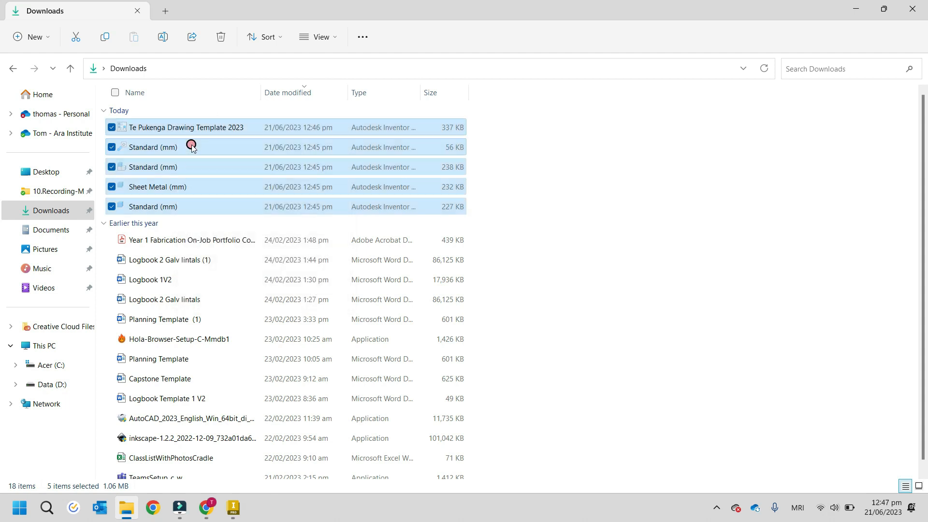
Step: Paste the cut template files into the Templates subfolder of the NZFN400 folder in the Ara Institute of Canterbury OneDrive
{"action": "left_click", "coordinate": [58, 140]}
{"action": "scroll", "coordinate": [171, 218], "scroll_direction": "down", "scroll_amount": 2}
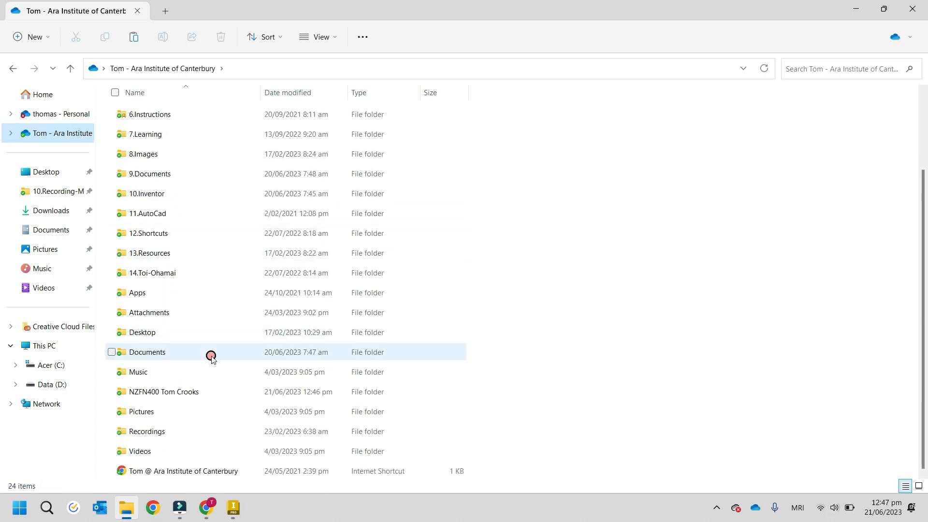
{"action": "double_click", "coordinate": [190, 392]}
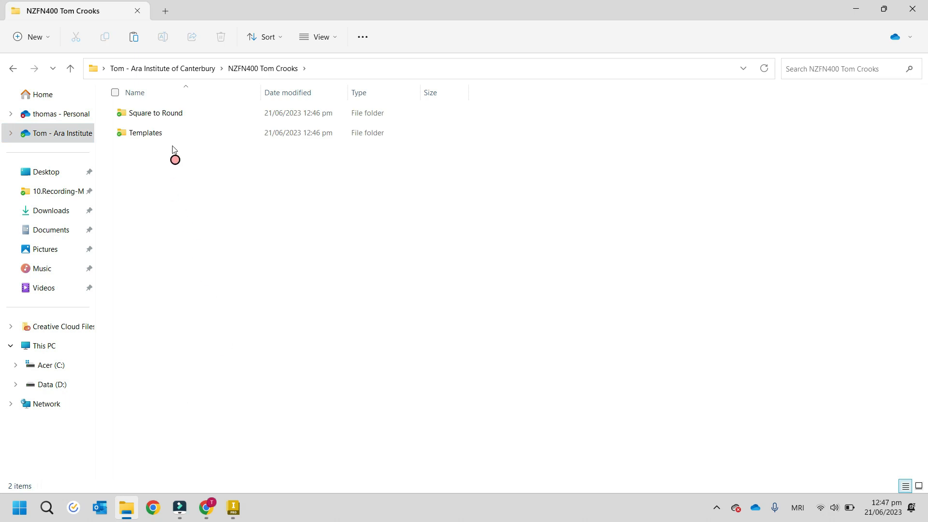
{"action": "double_click", "coordinate": [164, 133]}
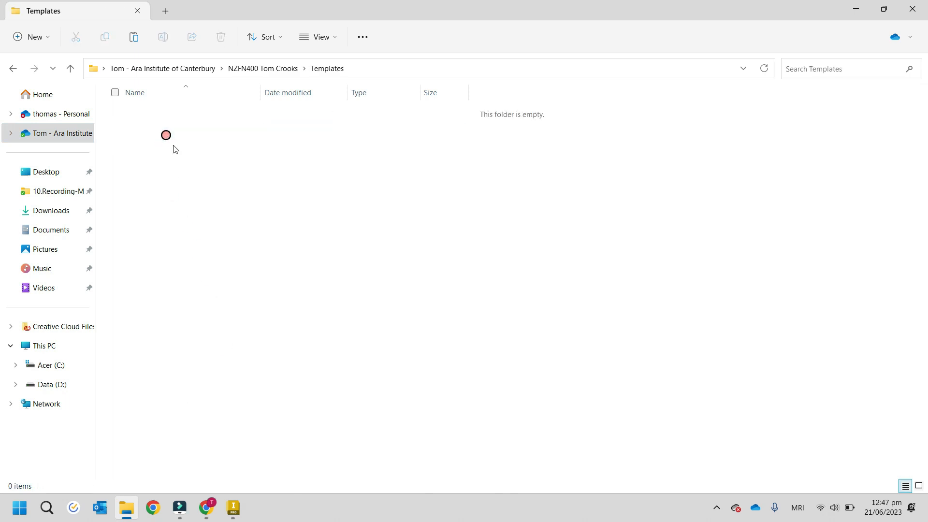
{"action": "right_click", "coordinate": [179, 165]}
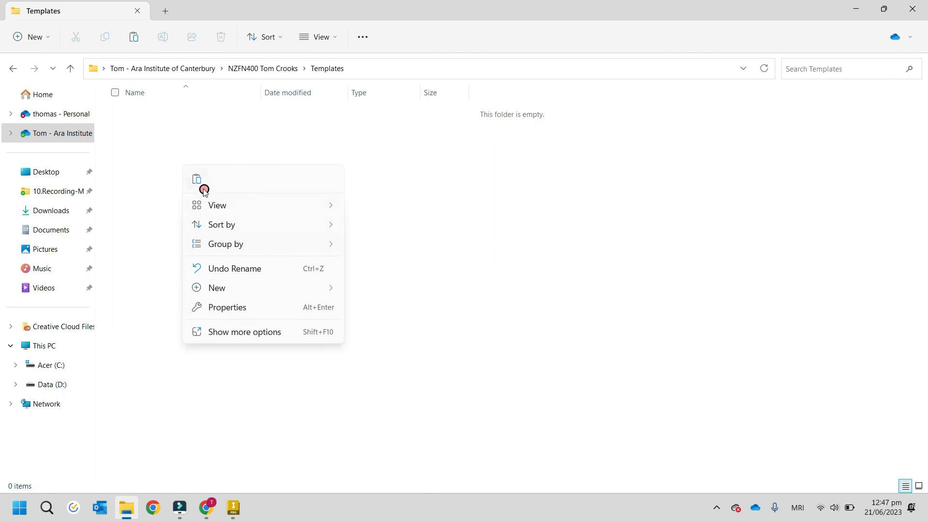
{"action": "left_click", "coordinate": [197, 180]}
{"action": "left_click", "coordinate": [293, 284]}
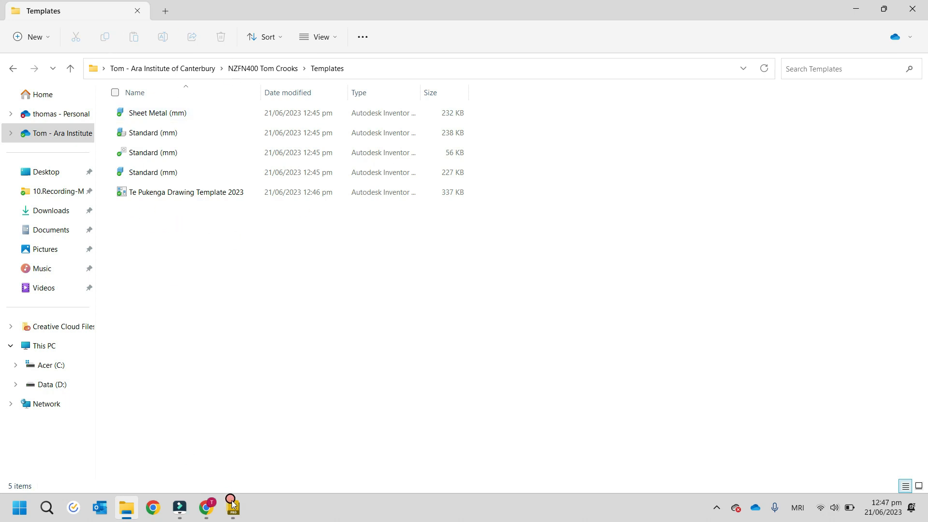
Step: Search the computer for Inventor and switch to Autodesk Inventor Professional 2023
{"action": "mouse_move", "coordinate": [235, 514]}
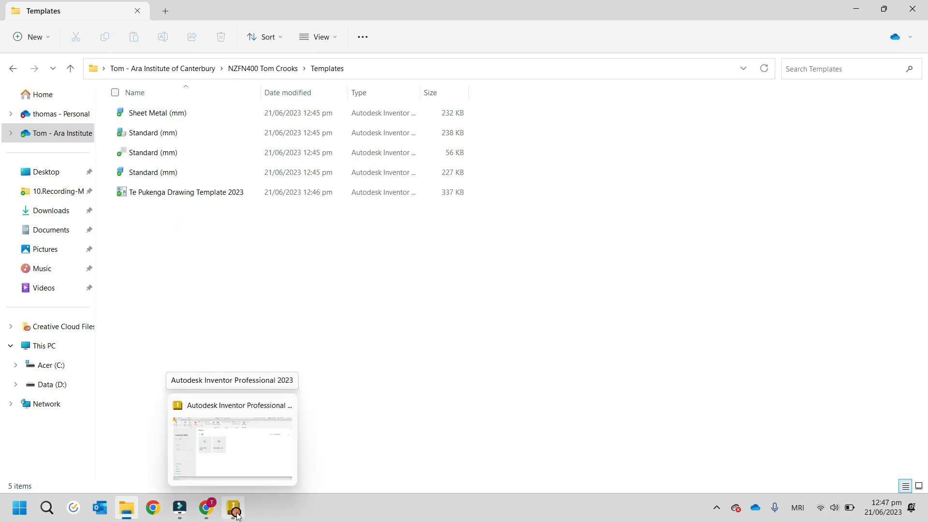
{"action": "left_click", "coordinate": [50, 516]}
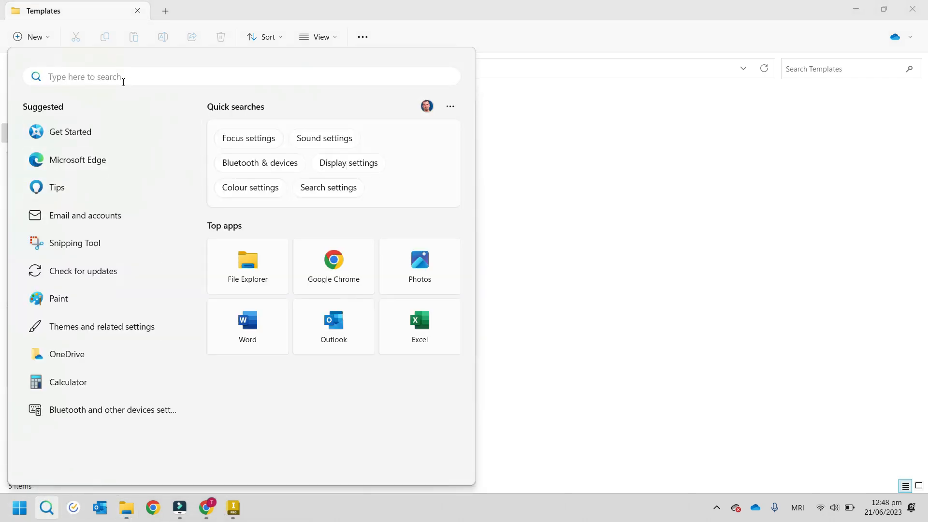
{"action": "type", "text": "invent"}
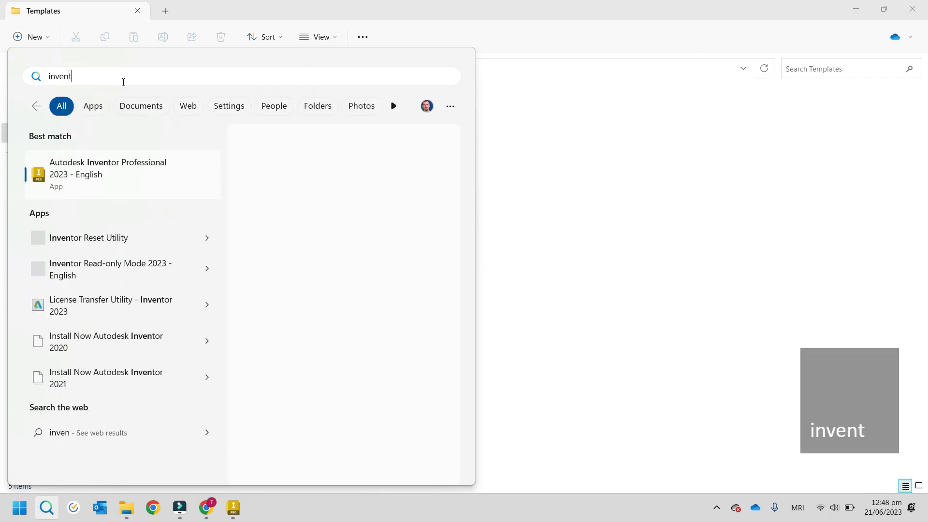
{"action": "type", "text": "or"}
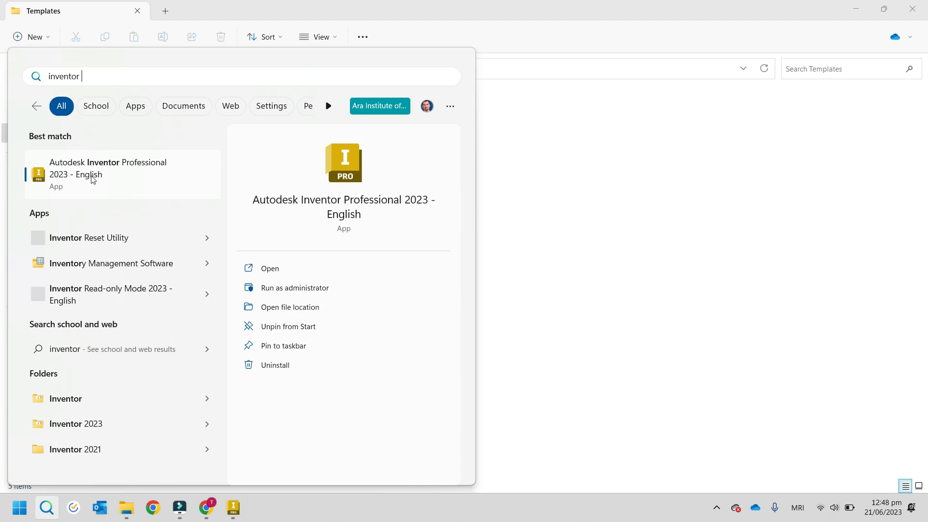
{"action": "left_click", "coordinate": [235, 514]}
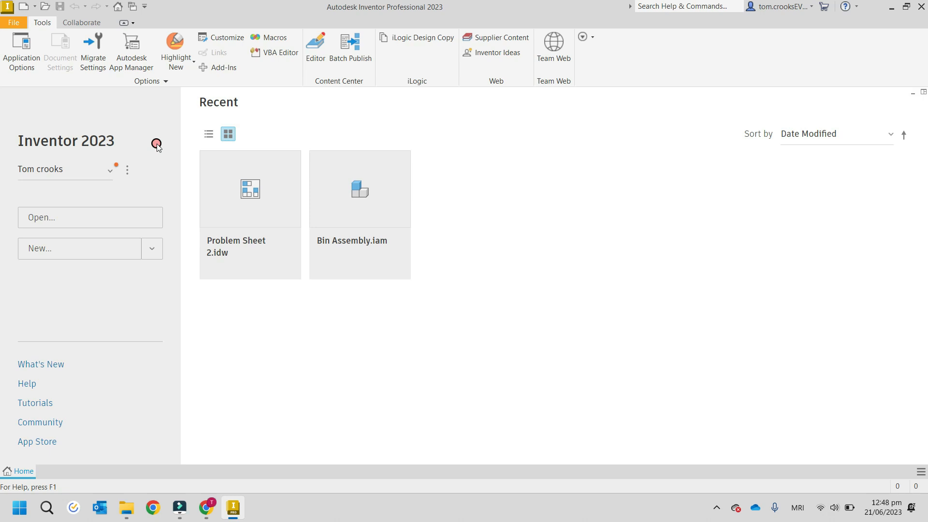
Step: Open the project settings and start a New Single User Project in the project wizard
{"action": "left_click", "coordinate": [127, 172]}
{"action": "left_click", "coordinate": [137, 195]}
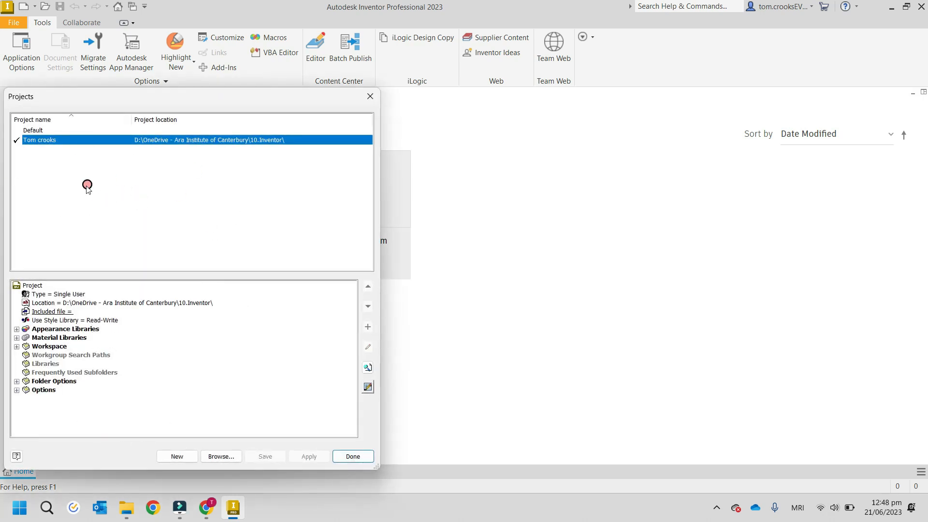
{"action": "left_click_drag", "start_coordinate": [108, 96], "coordinate": [223, 71]}
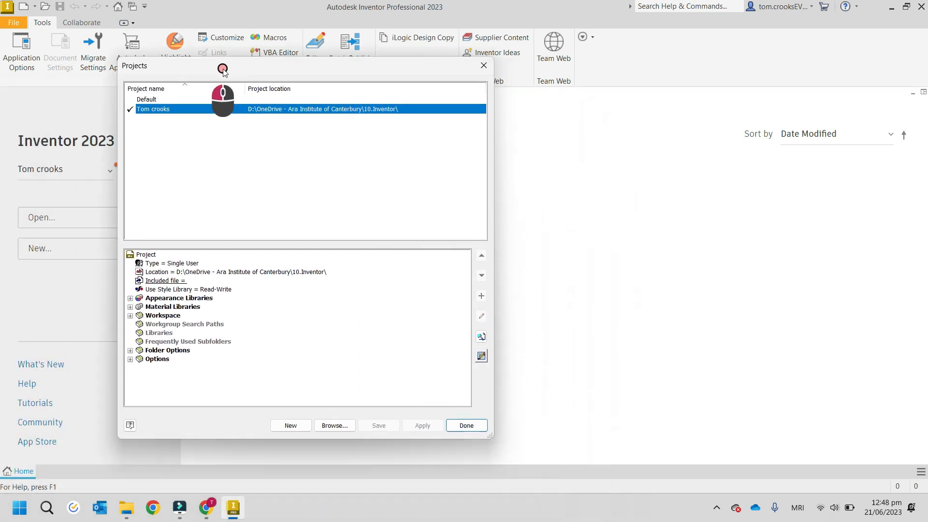
{"action": "left_click", "coordinate": [292, 426]}
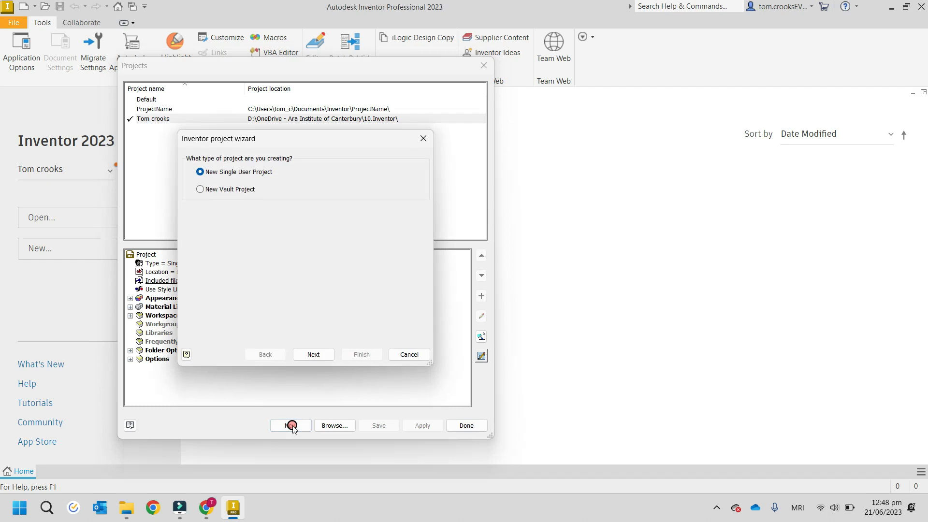
{"action": "left_click", "coordinate": [314, 354]}
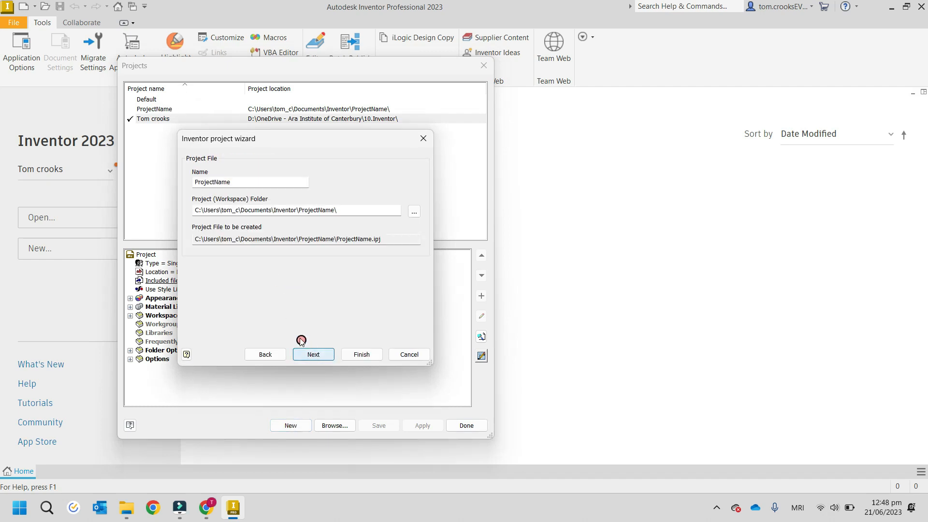
Step: Replace the default project name with the account owner's full name followed by 2
{"action": "left_click", "coordinate": [252, 179]}
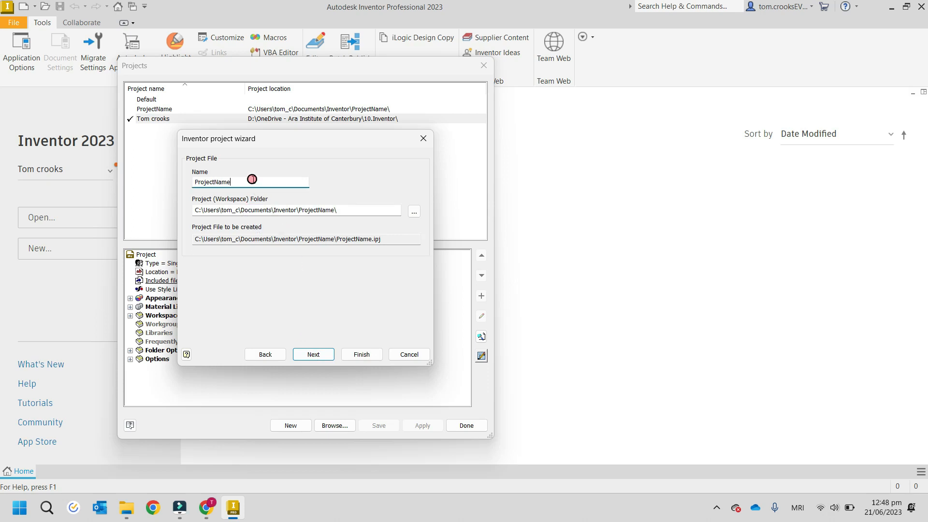
{"action": "key", "text": "BackSpace"}
{"action": "key", "text": "BackSpace"}
{"action": "key", "text": "BackSpace"}
{"action": "key", "text": "BackSpace"}
{"action": "key", "text": "BackSpace"}
{"action": "key", "text": "BackSpace"}
{"action": "key", "text": "BackSpace"}
{"action": "key", "text": "BackSpace"}
{"action": "key", "text": "BackSpace"}
{"action": "key", "text": "BackSpace"}
{"action": "key", "text": "BackSpace"}
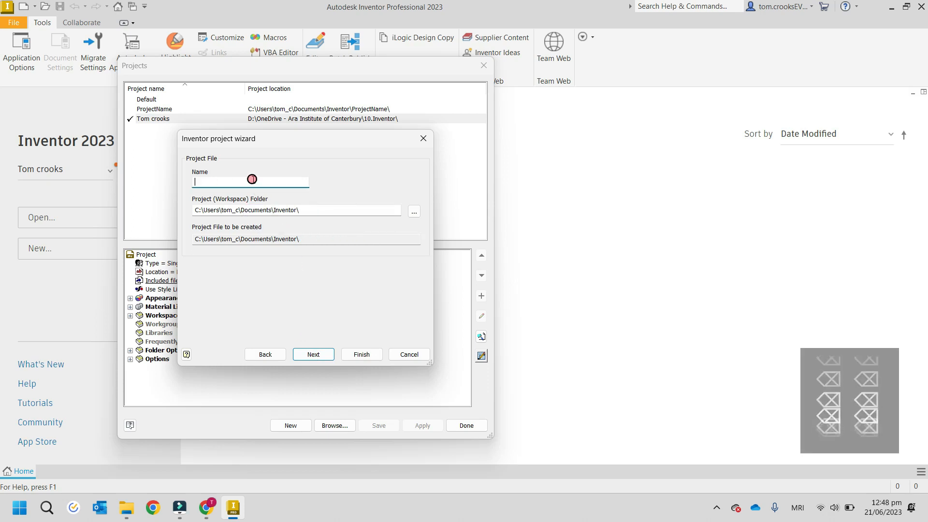
{"action": "type", "text": "Tom Croo"}
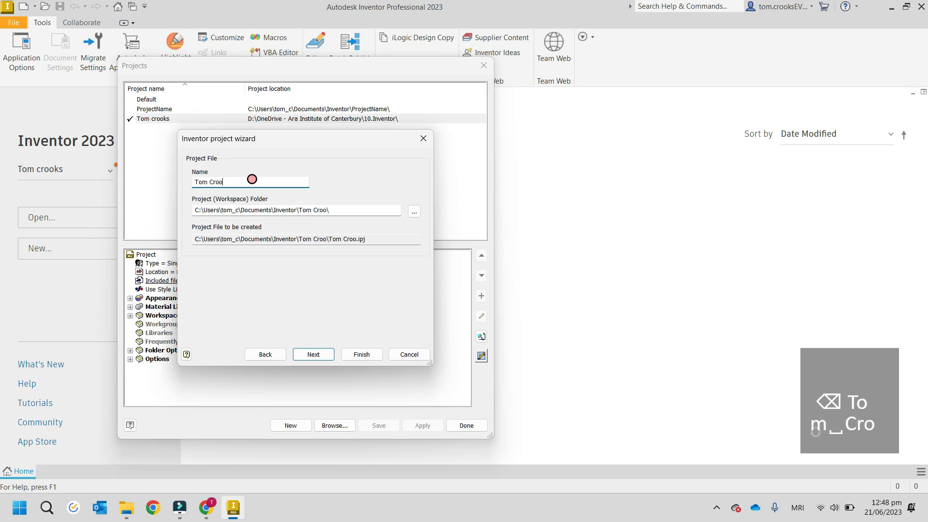
{"action": "type", "text": "ks 2"}
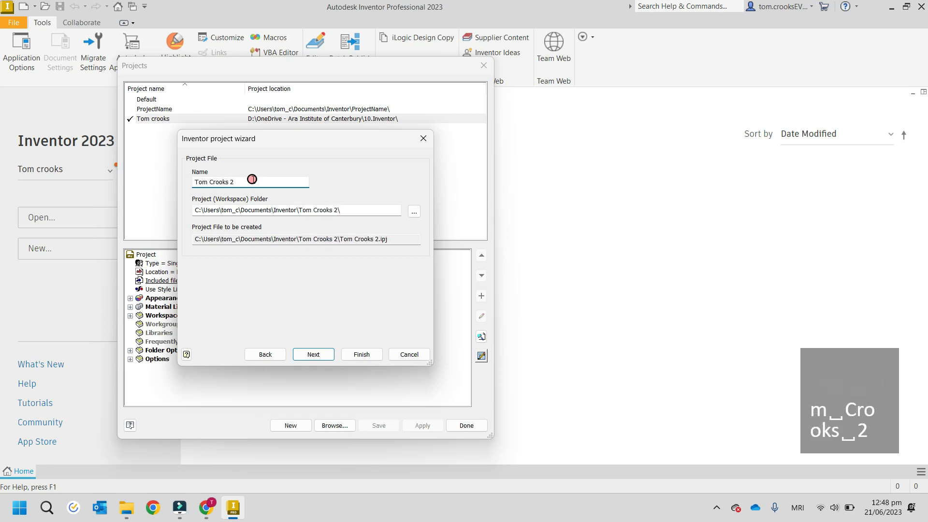
Step: Set the workspace folder to the NZFN400 folder in the Ara Institute of Canterbury OneDrive and finish creating the project without adding libraries
{"action": "left_click", "coordinate": [413, 212]}
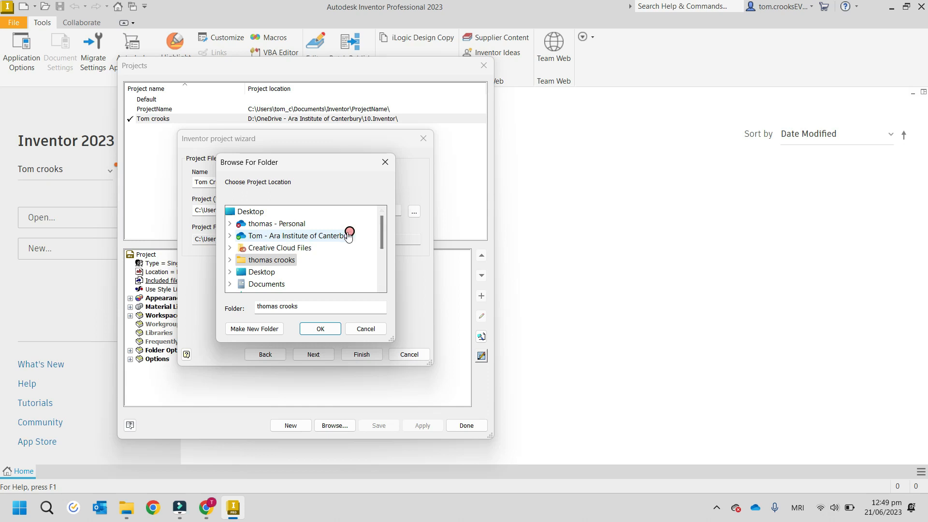
{"action": "left_click", "coordinate": [282, 237]}
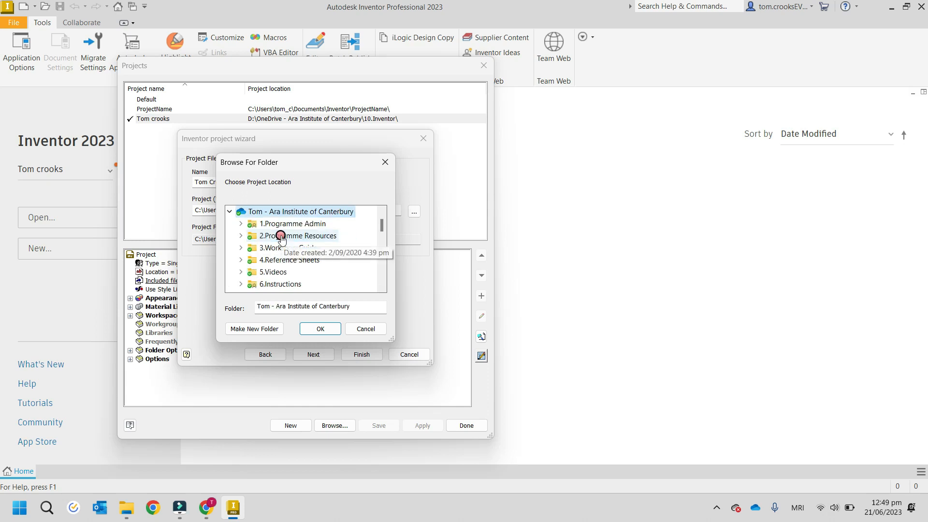
{"action": "scroll", "coordinate": [283, 246], "scroll_direction": "down", "scroll_amount": 4}
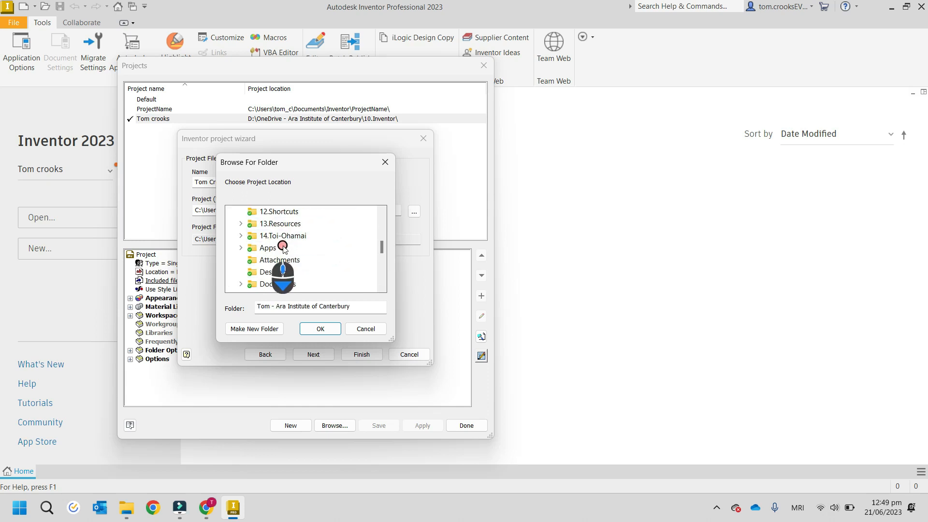
{"action": "scroll", "coordinate": [290, 282], "scroll_direction": "up", "scroll_amount": 5}
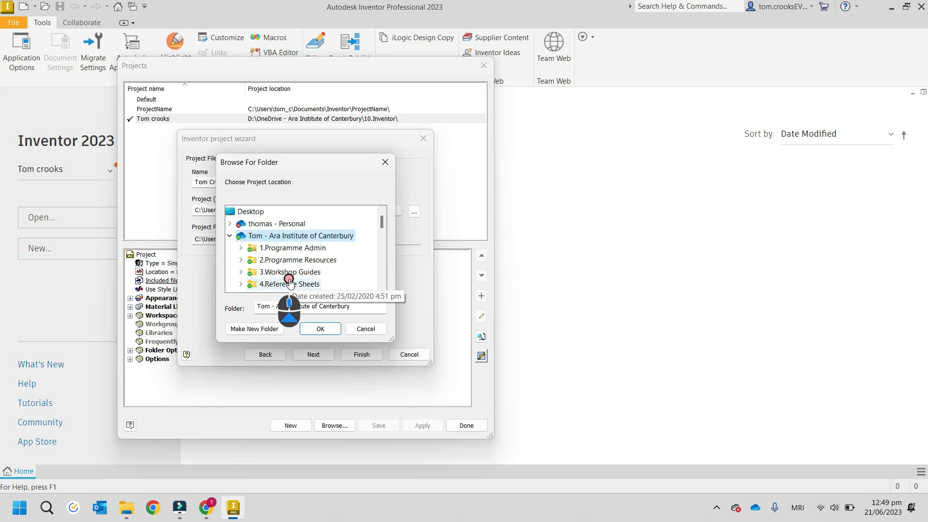
{"action": "scroll", "coordinate": [293, 280], "scroll_direction": "down", "scroll_amount": 3}
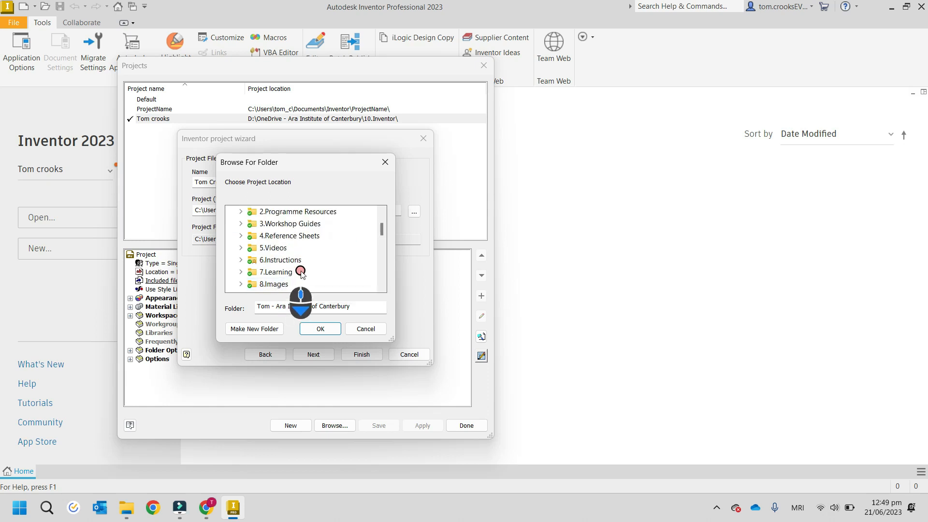
{"action": "scroll", "coordinate": [300, 271], "scroll_direction": "down", "scroll_amount": 5}
{"action": "scroll", "coordinate": [301, 270], "scroll_direction": "down", "scroll_amount": 2}
{"action": "scroll", "coordinate": [300, 270], "scroll_direction": "up", "scroll_amount": 2}
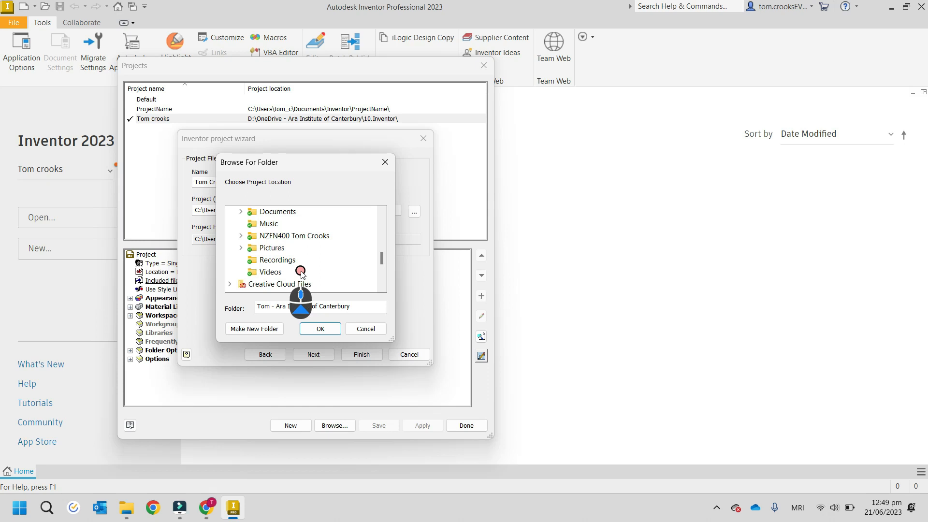
{"action": "left_click", "coordinate": [289, 237]}
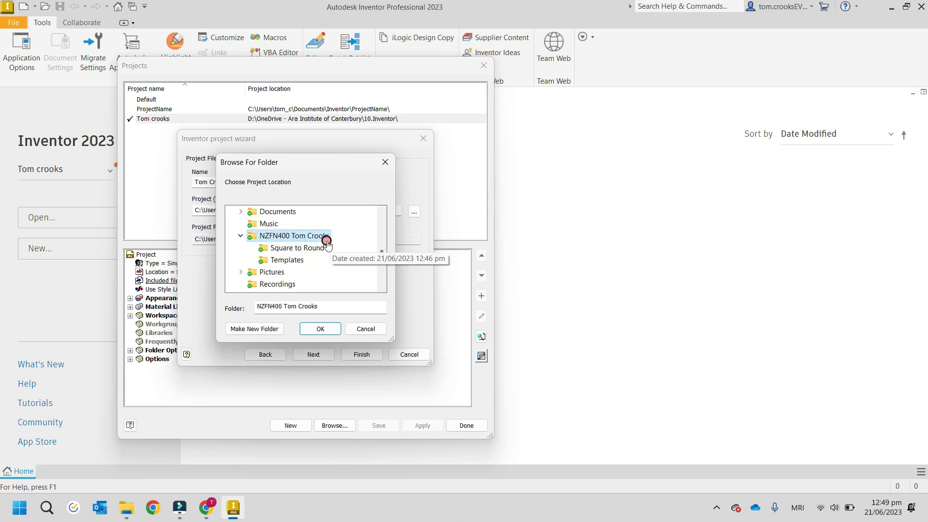
{"action": "left_click", "coordinate": [321, 329]}
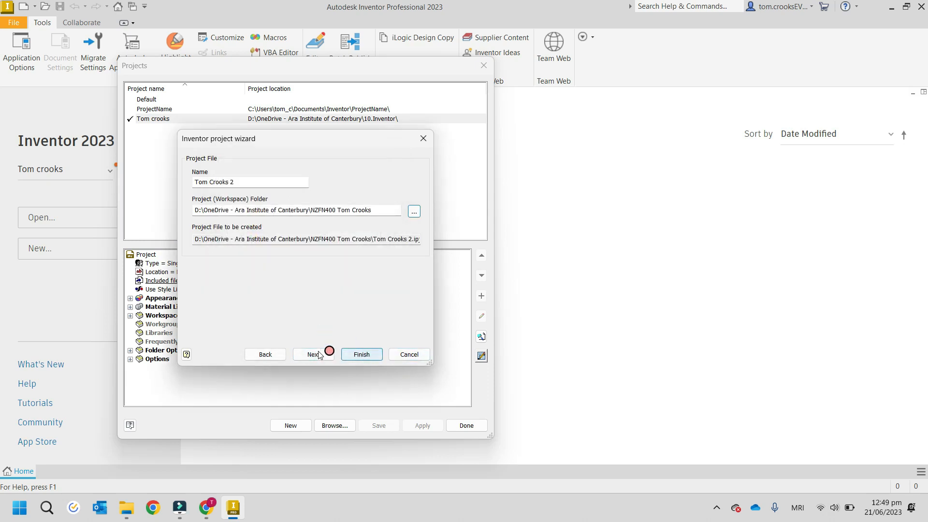
{"action": "left_click", "coordinate": [315, 355]}
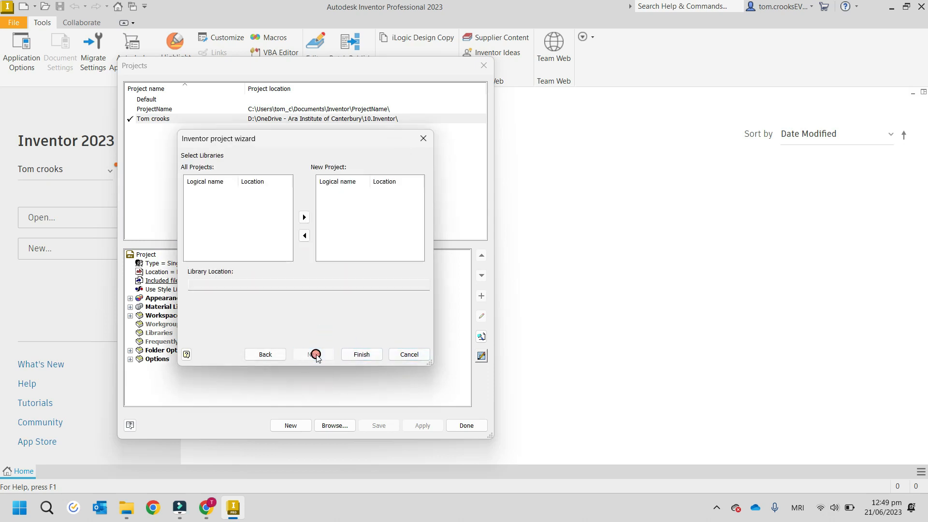
{"action": "left_click", "coordinate": [356, 355]}
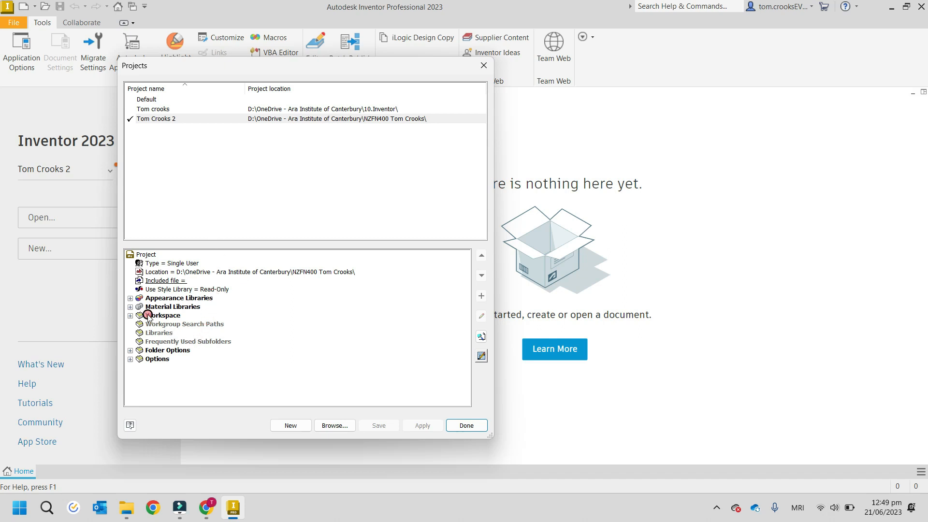
Step: Open the new project's Templates path under Folder Options for editing and browse for a replacement folder
{"action": "left_click", "coordinate": [130, 351]}
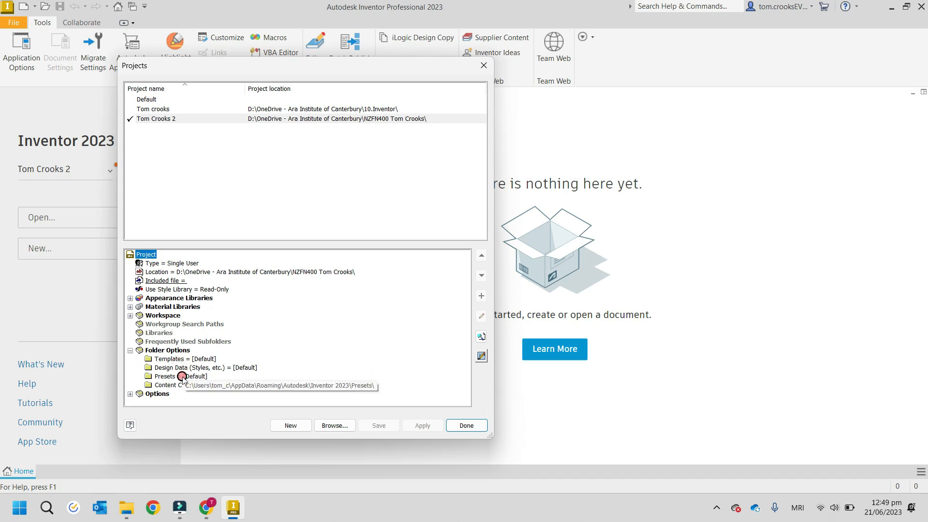
{"action": "left_click", "coordinate": [193, 360]}
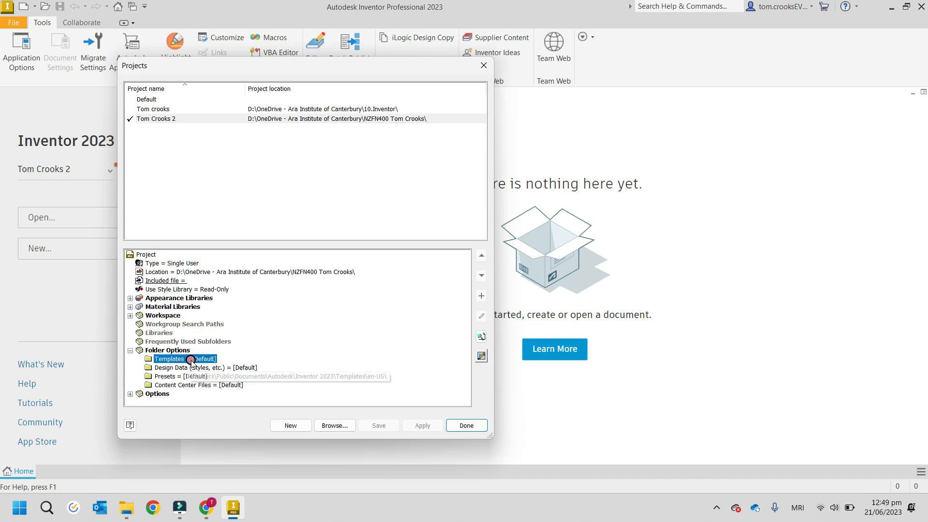
{"action": "right_click", "coordinate": [213, 361]}
{"action": "left_click", "coordinate": [233, 367]}
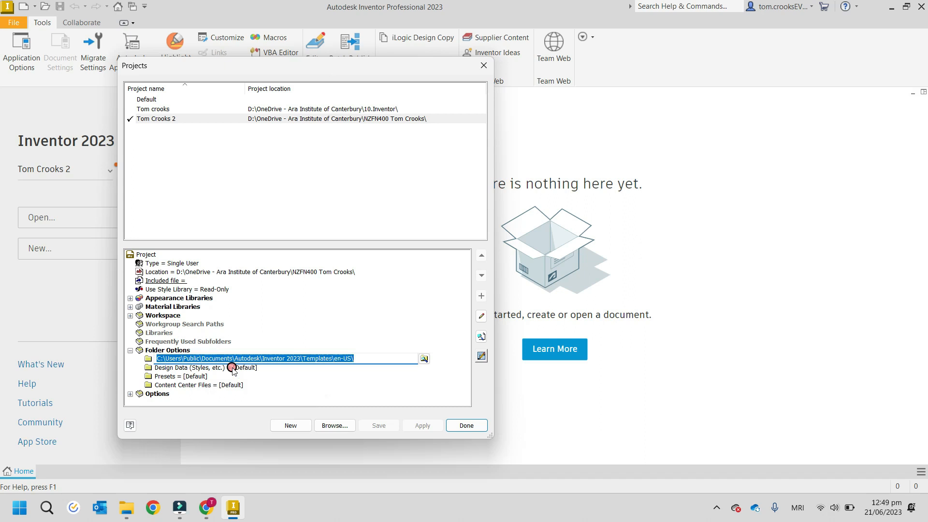
{"action": "left_click", "coordinate": [425, 358]}
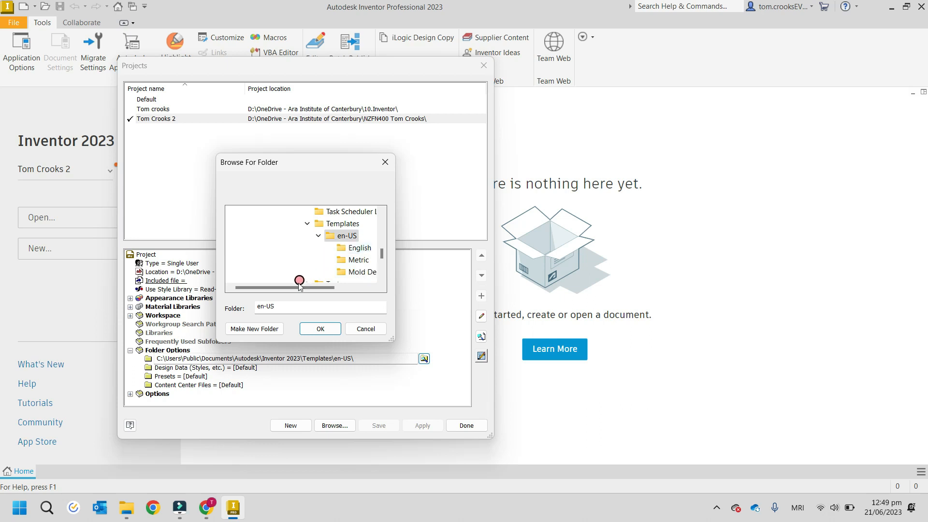
Step: Set the templates path to the Templates subfolder of the NZFN400 folder in the Ara Institute of Canterbury OneDrive and save the project changes
{"action": "left_click_drag", "start_coordinate": [296, 287], "coordinate": [330, 288]}
{"action": "scroll", "coordinate": [303, 251], "scroll_direction": "up", "scroll_amount": 3}
{"action": "scroll", "coordinate": [303, 252], "scroll_direction": "up", "scroll_amount": 15}
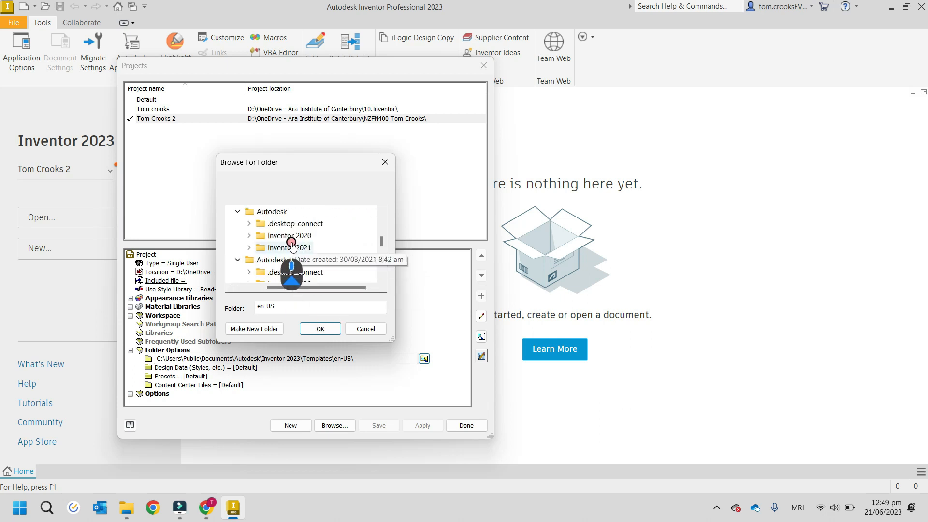
{"action": "left_click_drag", "start_coordinate": [314, 288], "coordinate": [242, 288]}
{"action": "scroll", "coordinate": [263, 266], "scroll_direction": "up", "scroll_amount": 5}
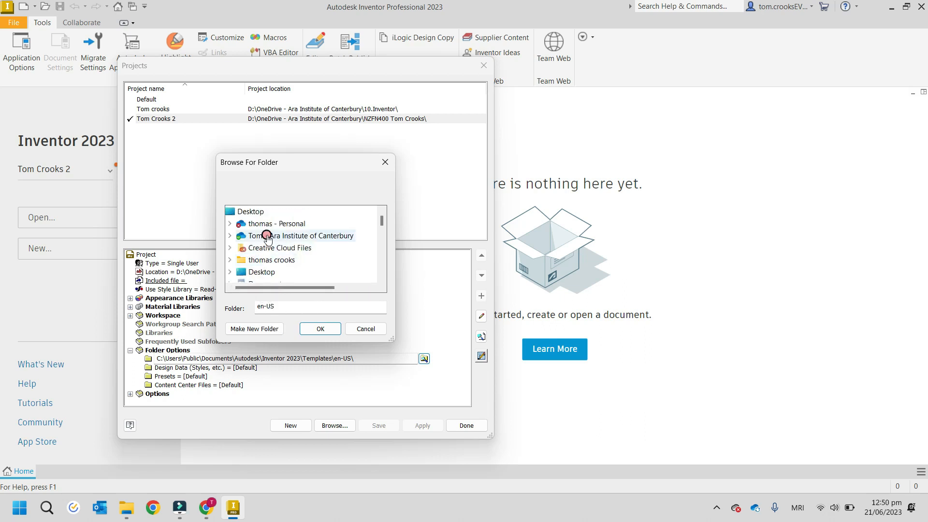
{"action": "left_click", "coordinate": [266, 235]}
{"action": "scroll", "coordinate": [271, 244], "scroll_direction": "down", "scroll_amount": 4}
{"action": "scroll", "coordinate": [274, 248], "scroll_direction": "down", "scroll_amount": 2}
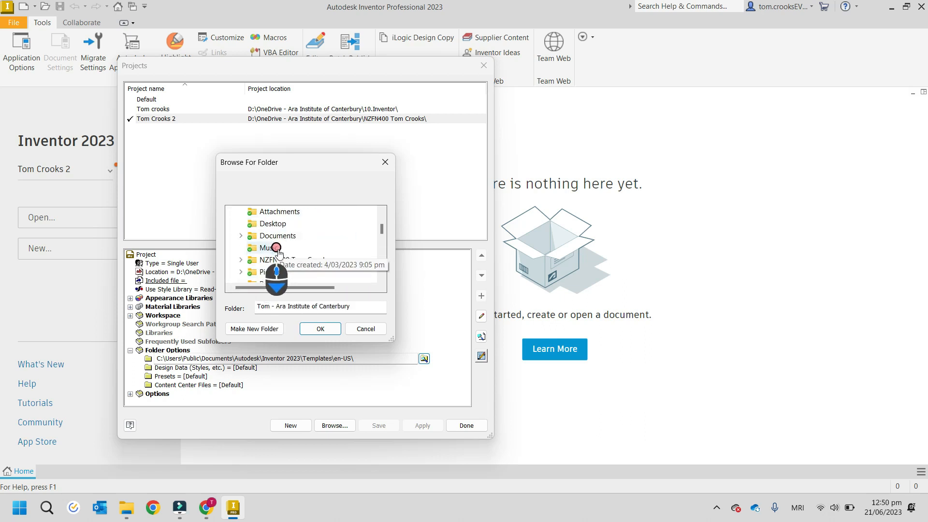
{"action": "left_click", "coordinate": [289, 259]}
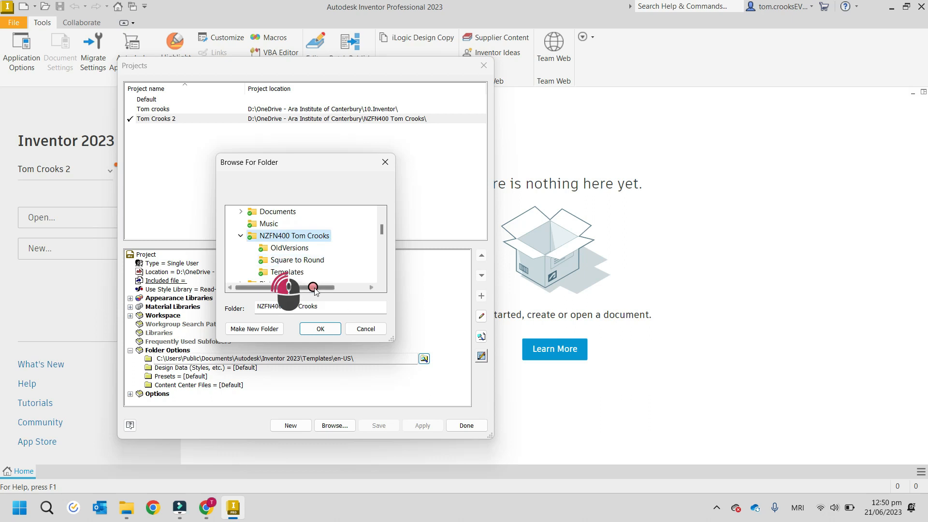
{"action": "left_click", "coordinate": [289, 272]}
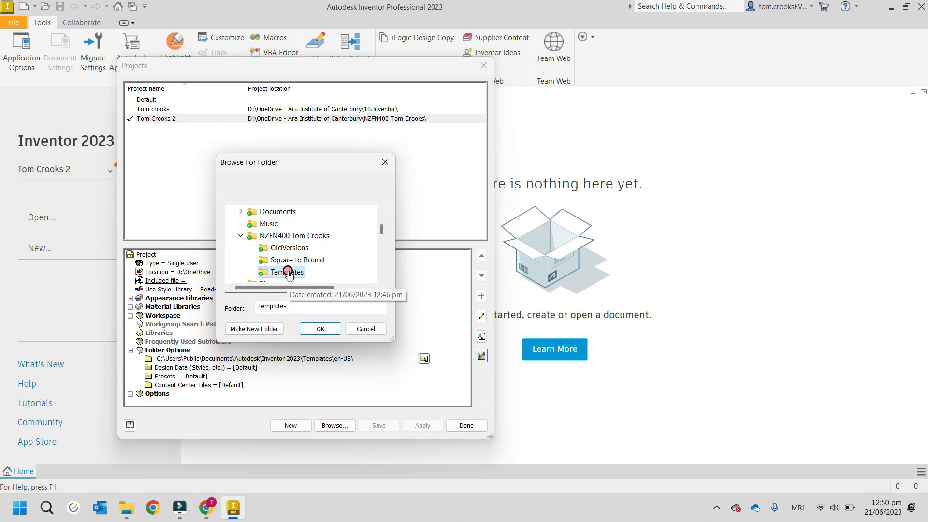
{"action": "left_click", "coordinate": [314, 328]}
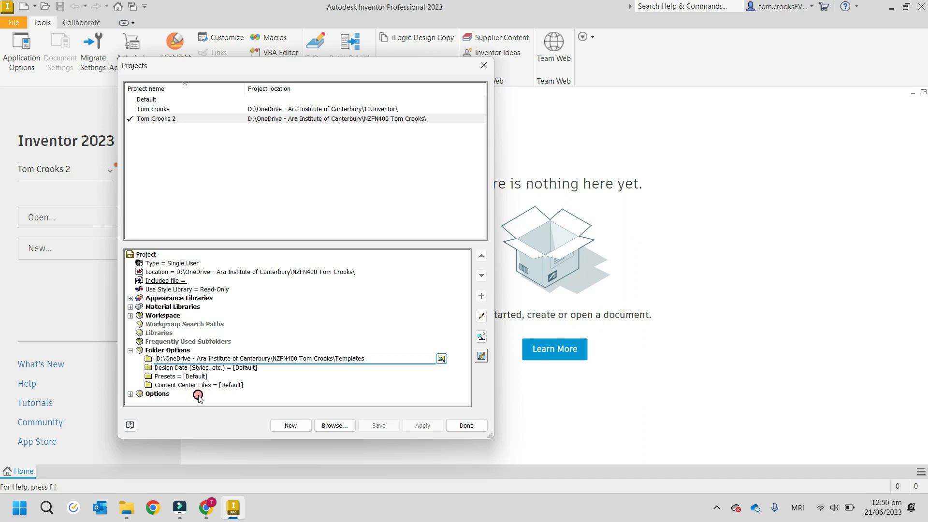
{"action": "left_click", "coordinate": [463, 427]}
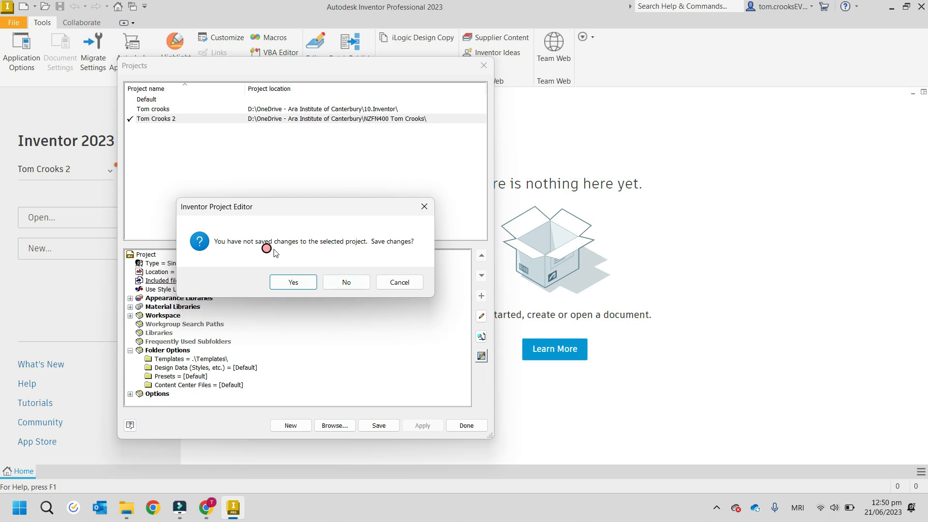
{"action": "left_click", "coordinate": [301, 284]}
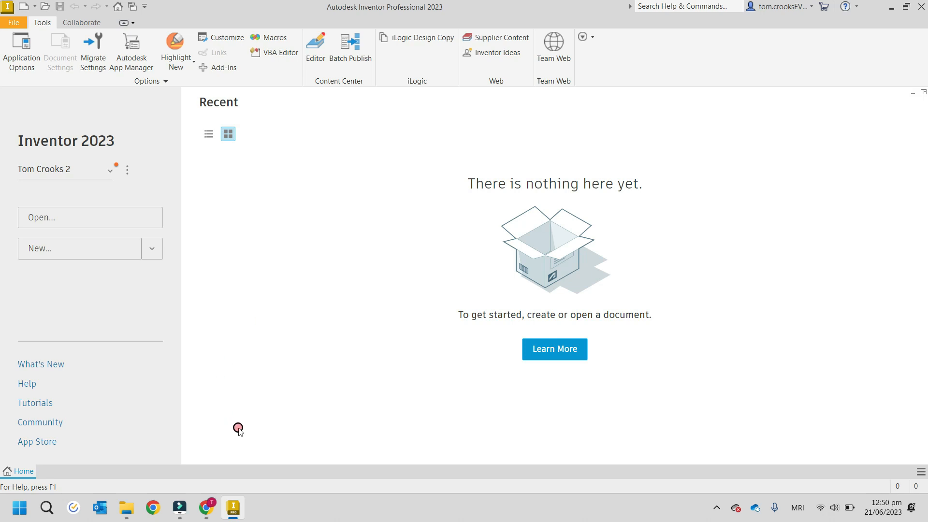
Step: Switch to File Explorer and check the NZFN400 folder for the new project file
{"action": "left_click", "coordinate": [126, 507]}
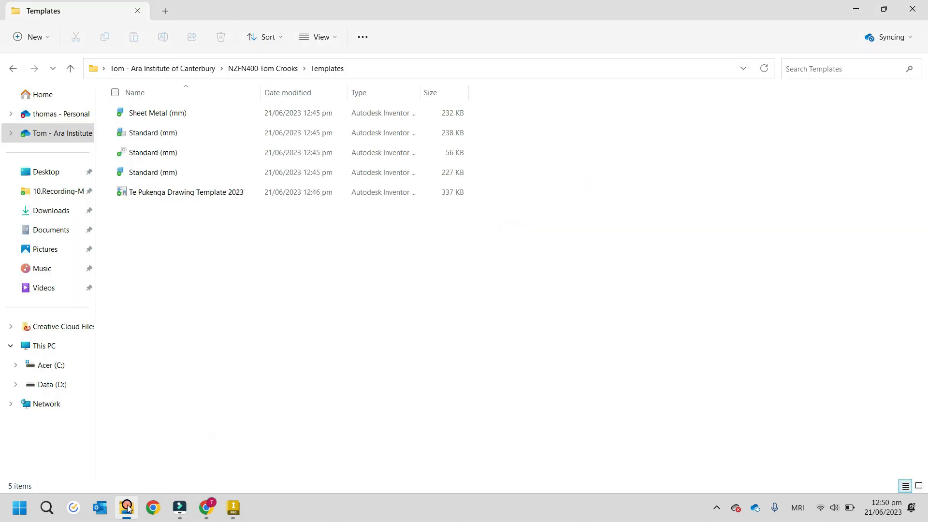
{"action": "left_click", "coordinate": [71, 72]}
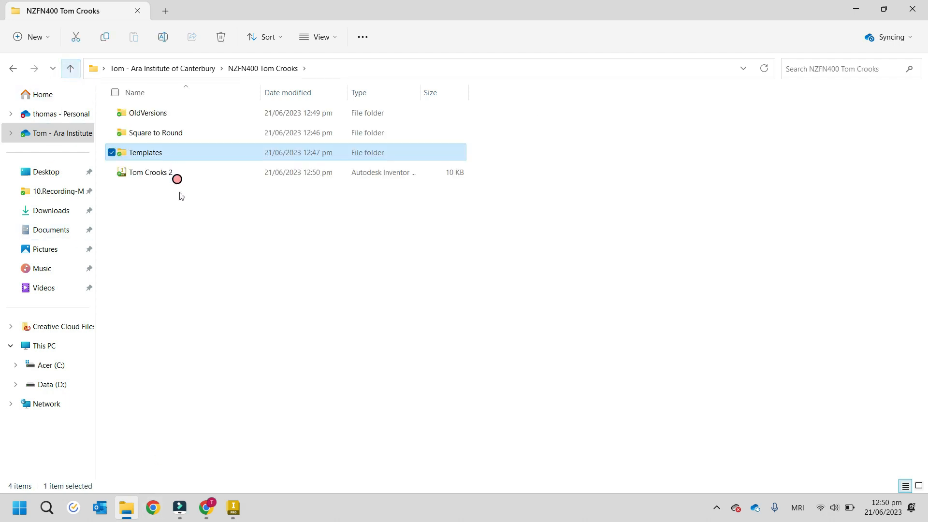
{"action": "left_click", "coordinate": [190, 174]}
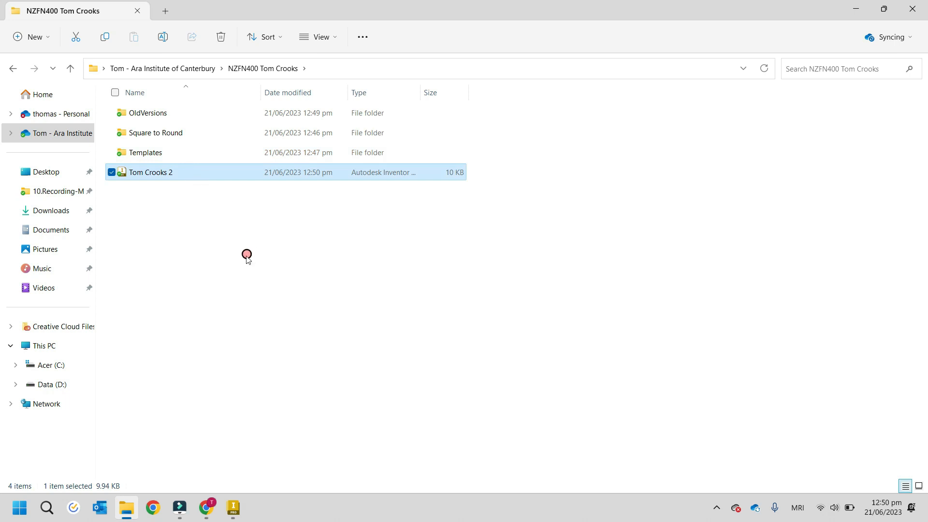
{"action": "left_click", "coordinate": [217, 228]}
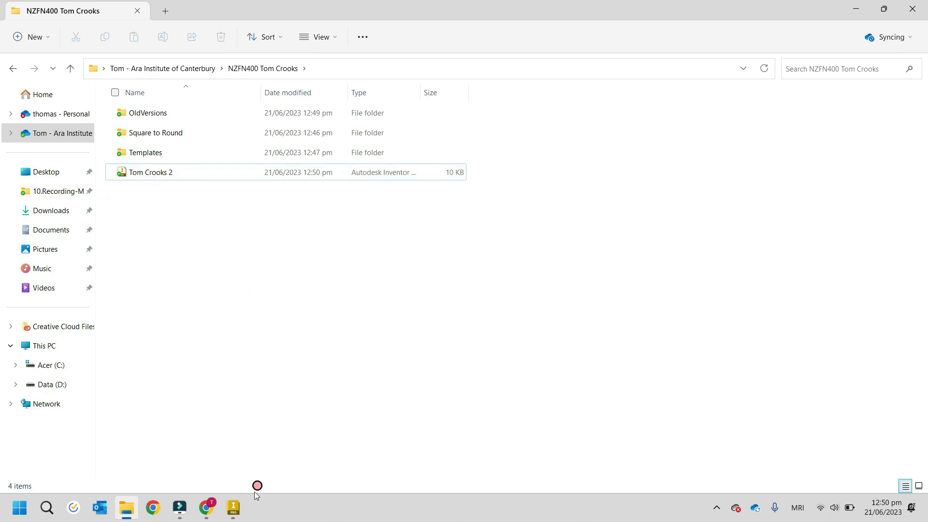
Step: Return to Autodesk Inventor, review the templates offered for a new file, and close the dialog without creating one
{"action": "left_click", "coordinate": [235, 509]}
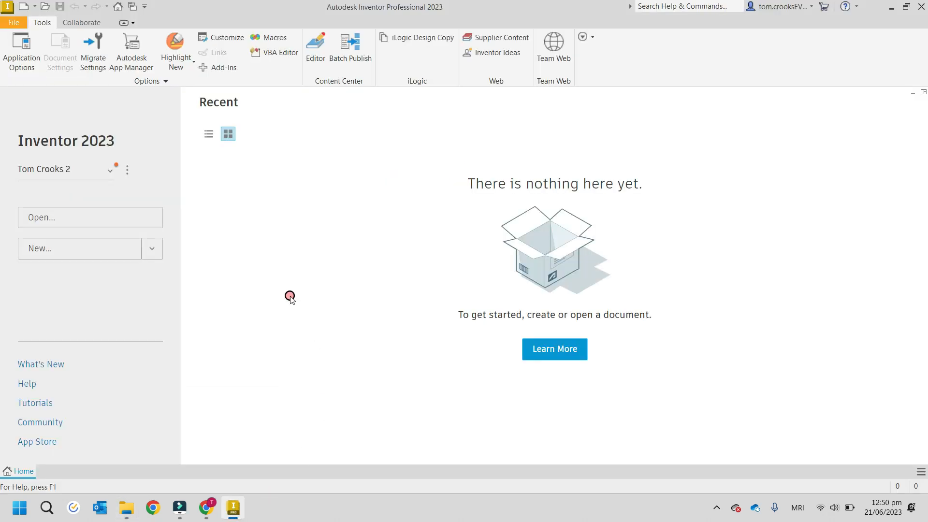
{"action": "left_click", "coordinate": [18, 24]}
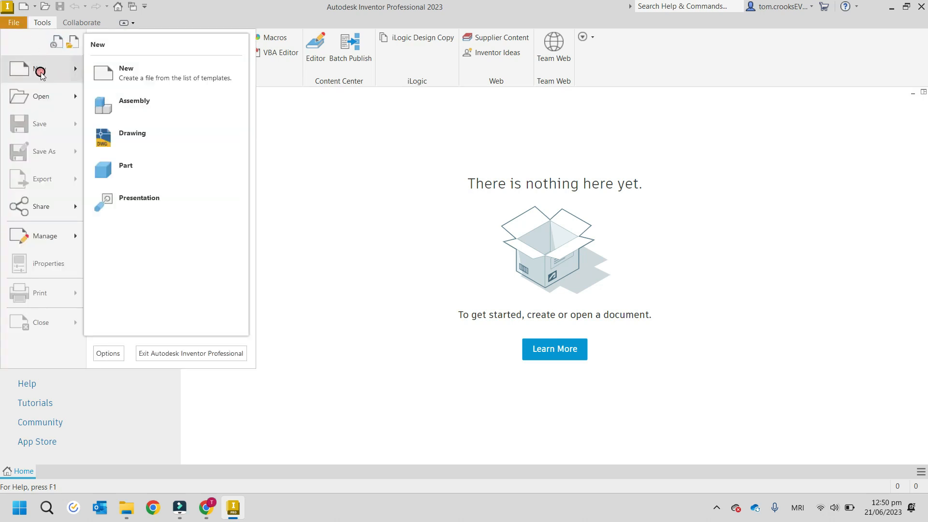
{"action": "left_click", "coordinate": [41, 73]}
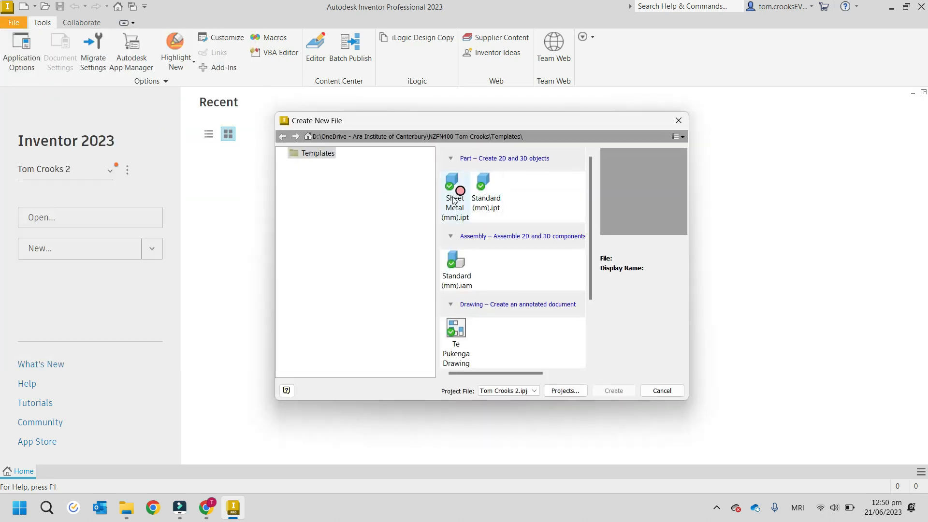
{"action": "scroll", "coordinate": [456, 303], "scroll_direction": "down", "scroll_amount": 2}
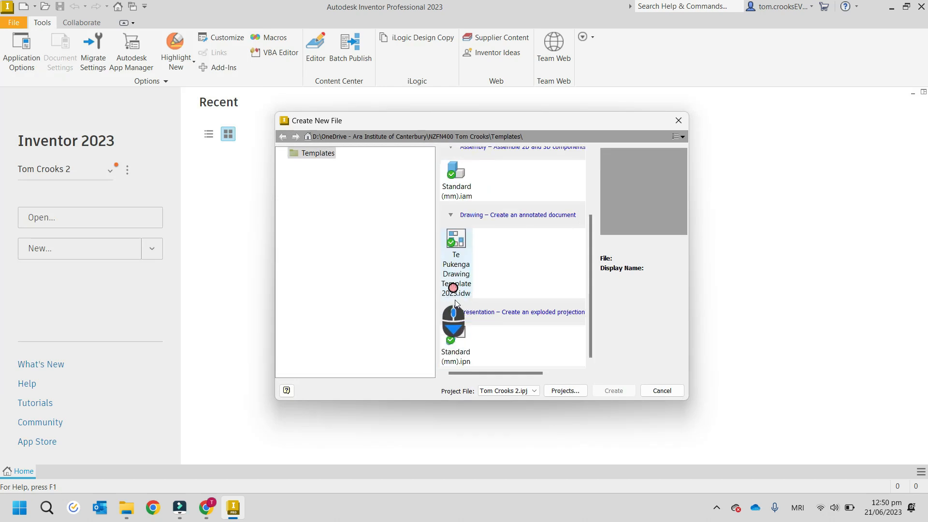
{"action": "scroll", "coordinate": [457, 261], "scroll_direction": "up", "scroll_amount": 2}
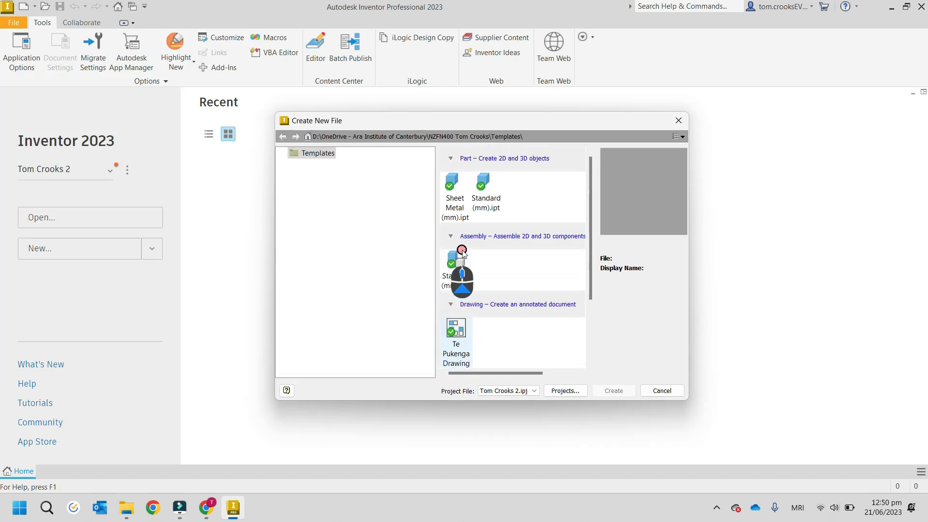
{"action": "left_click", "coordinate": [679, 120]}
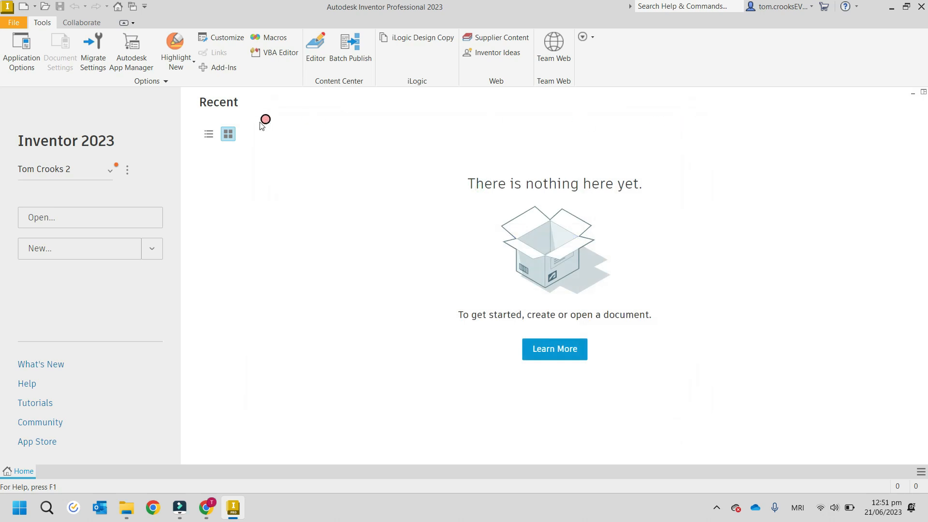
Step: Switch the active project to Default and back to the newly created project
{"action": "left_click", "coordinate": [111, 171]}
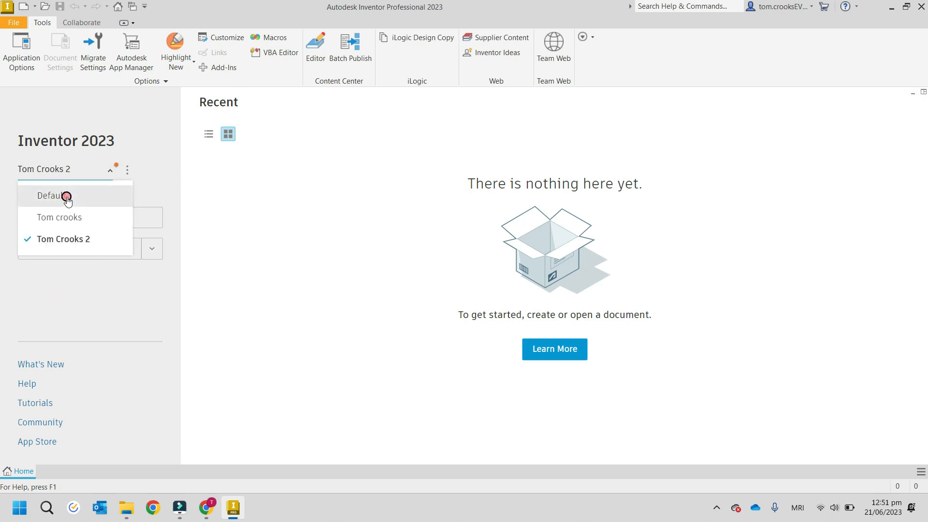
{"action": "left_click", "coordinate": [67, 198]}
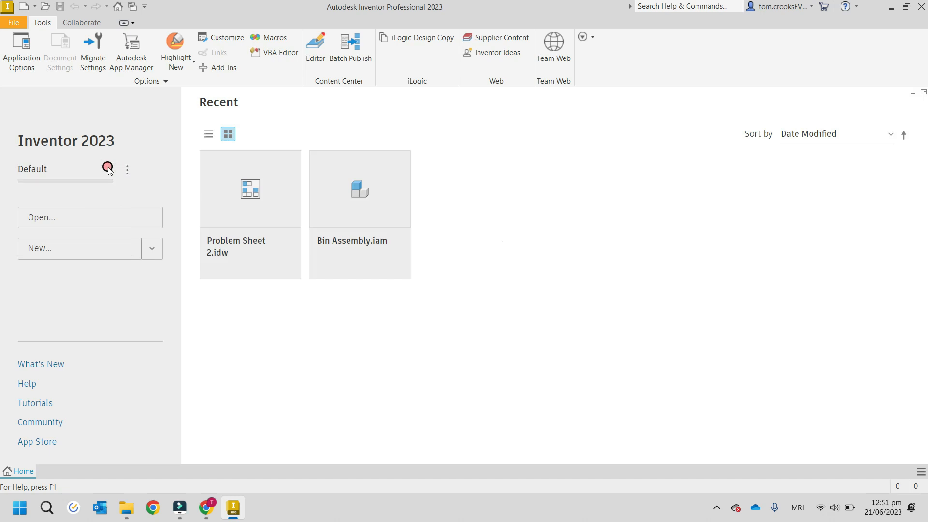
{"action": "left_click", "coordinate": [107, 170]}
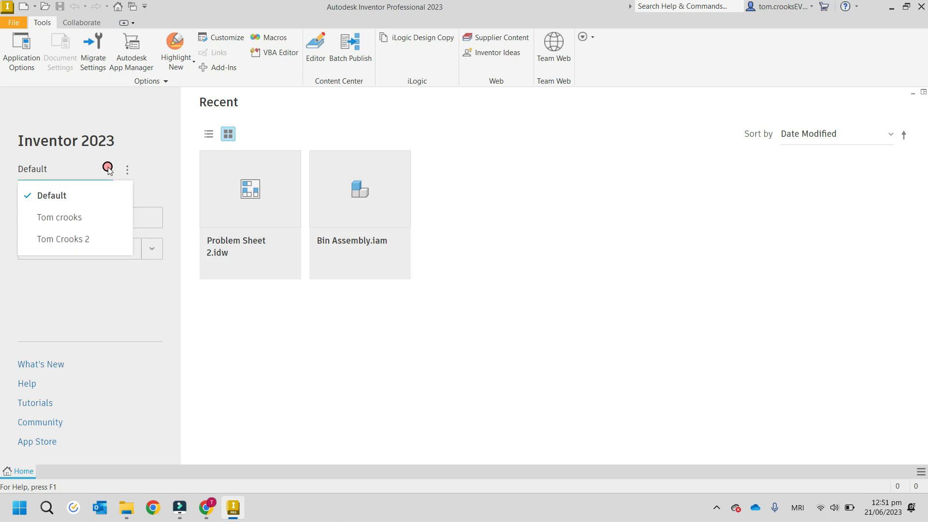
{"action": "left_click", "coordinate": [88, 241]}
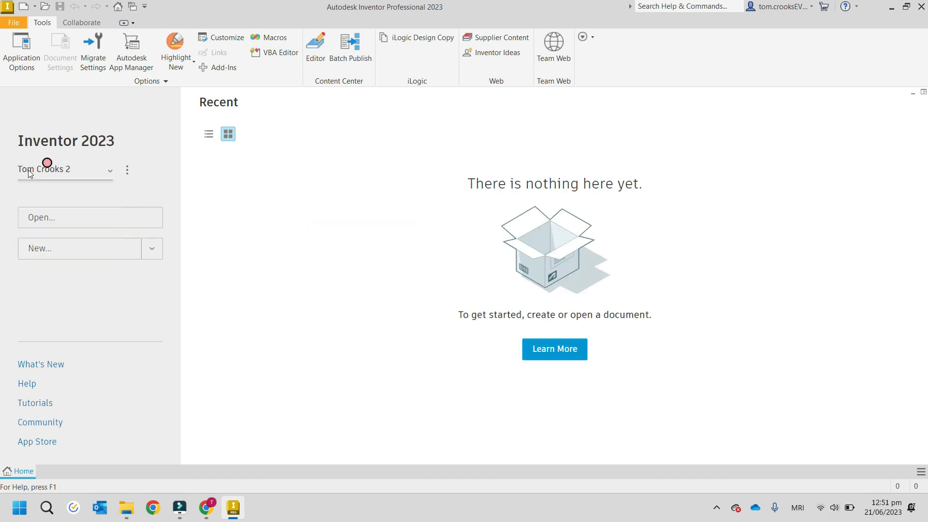
Step: Open the project settings from the home screen
{"action": "left_click", "coordinate": [125, 167]}
{"action": "left_click", "coordinate": [134, 196]}
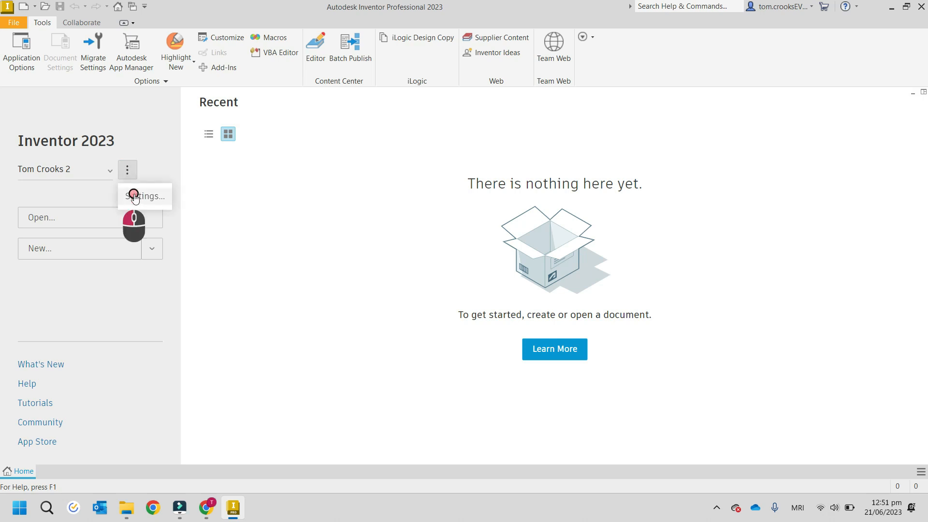